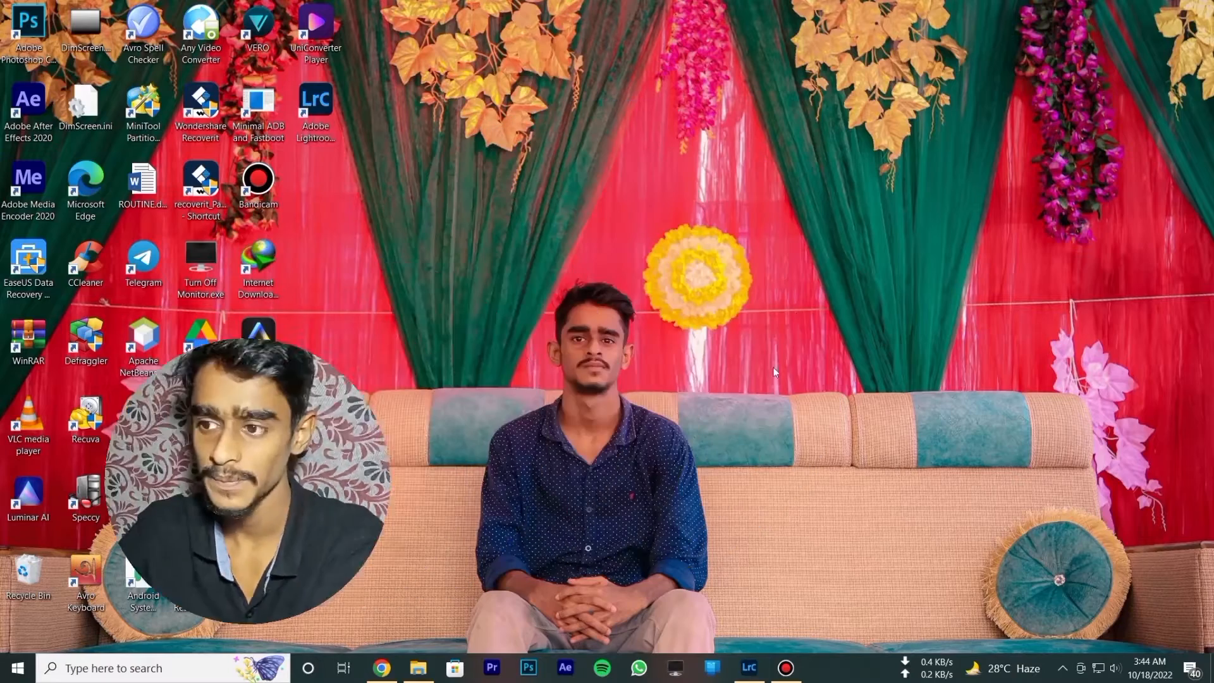
- Switch to Lightroom Classic and bring up the Tone Curve settings for the negative portrait
{"action": "left_click", "coordinate": [750, 669]}
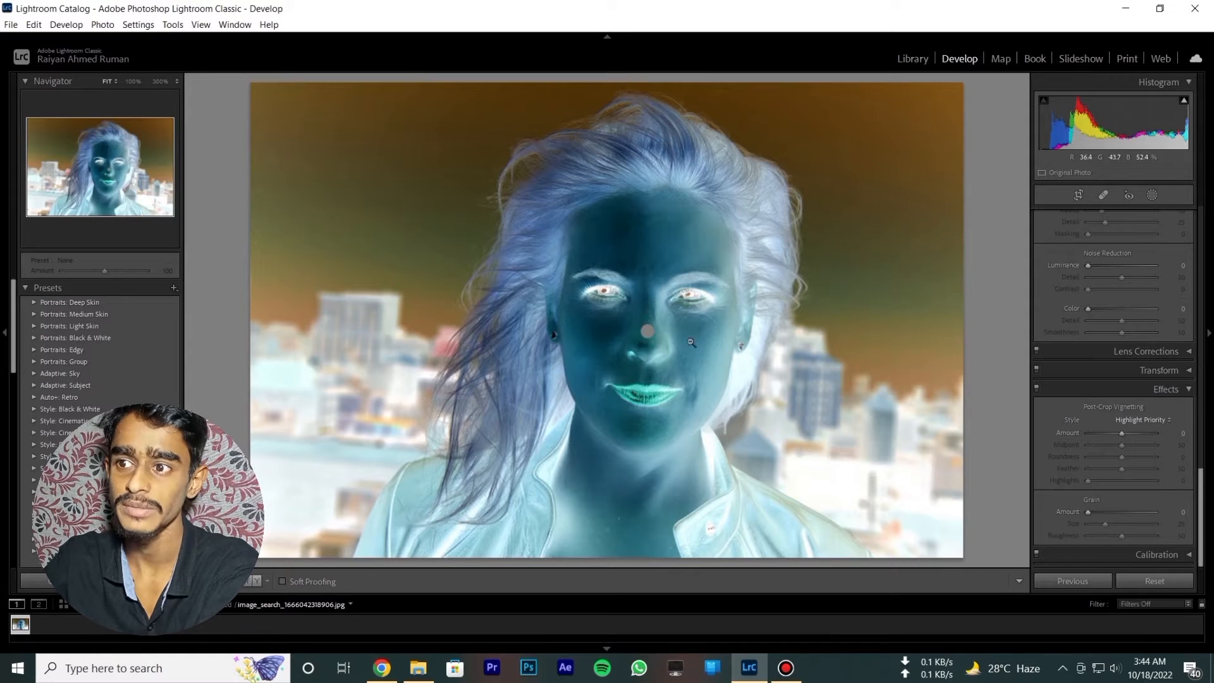
{"action": "left_click", "coordinate": [638, 349]}
{"action": "left_click", "coordinate": [638, 349]}
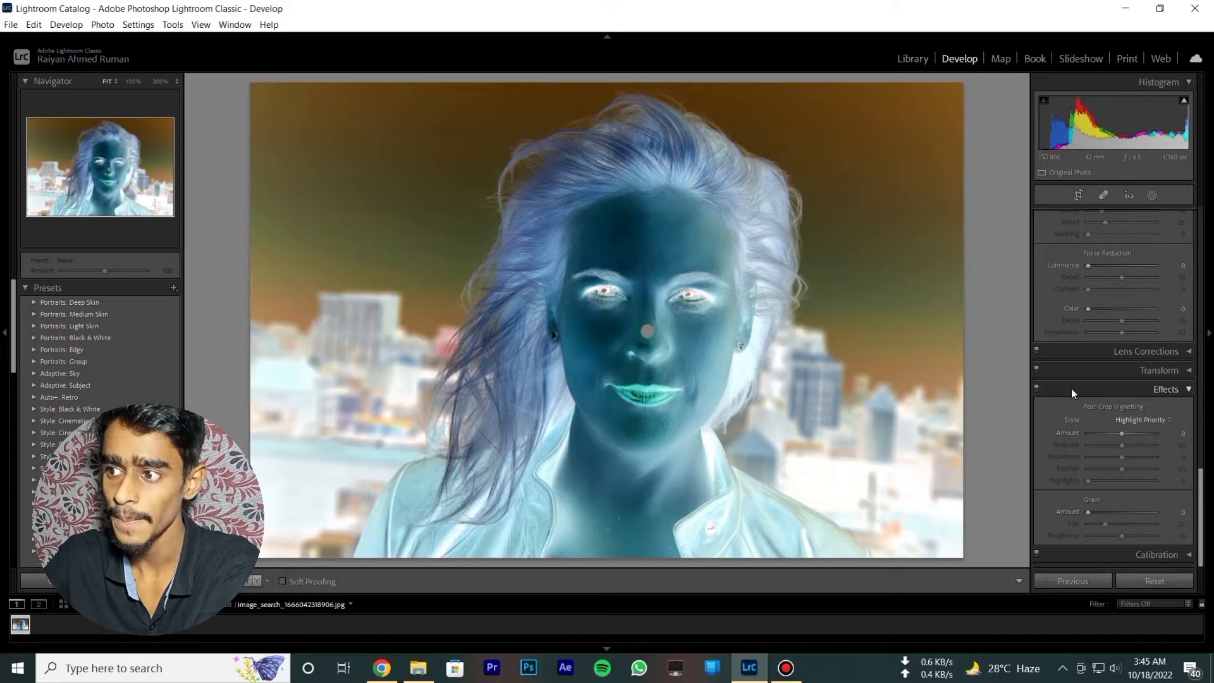
{"action": "scroll", "coordinate": [1099, 286], "scroll_direction": "up", "scroll_amount": 5}
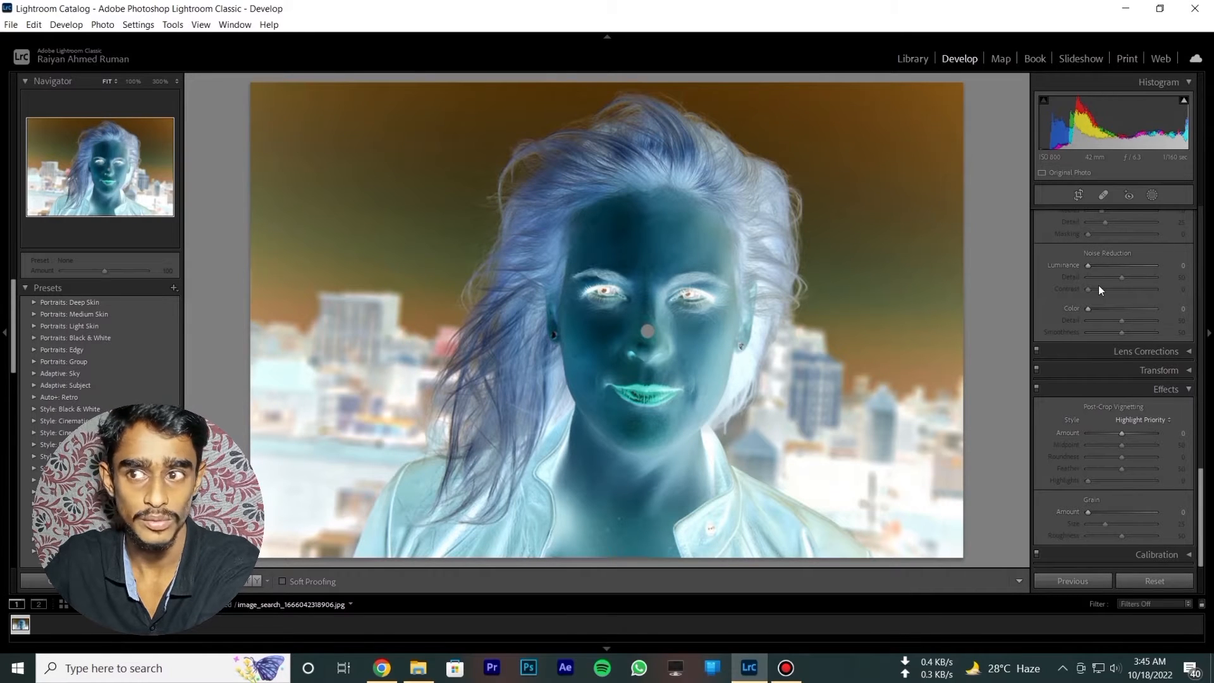
{"action": "left_click", "coordinate": [1147, 337]}
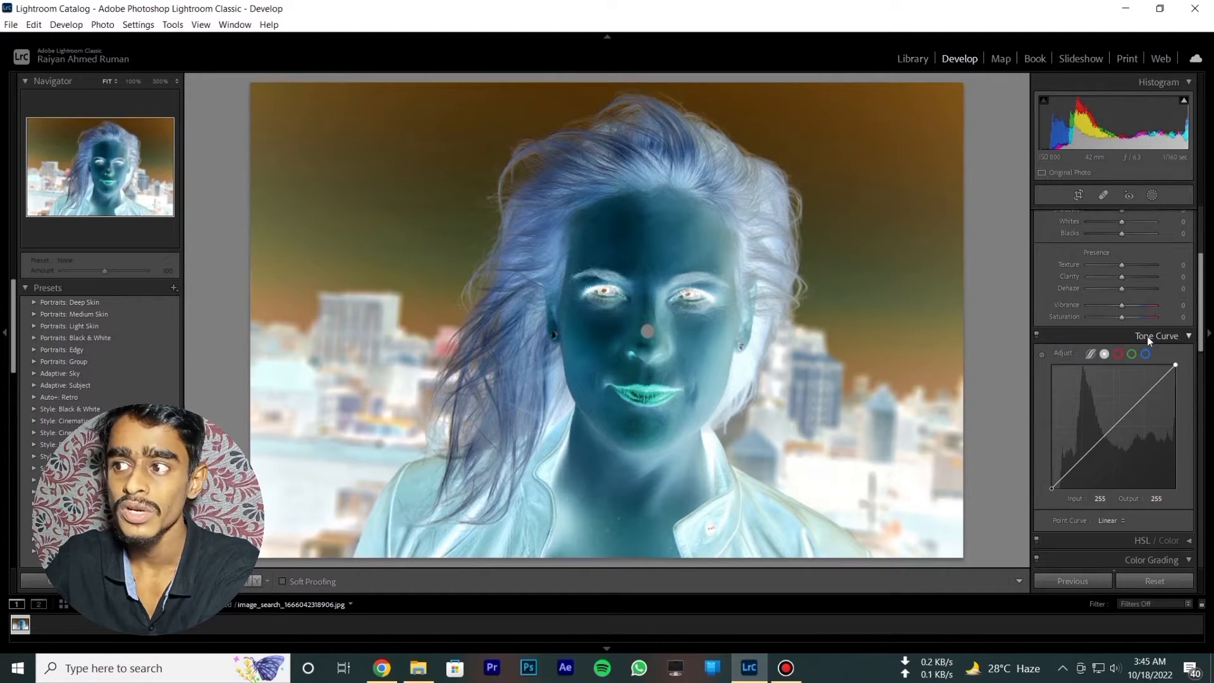
{"action": "left_click", "coordinate": [1153, 336]}
{"action": "left_click", "coordinate": [1153, 337]}
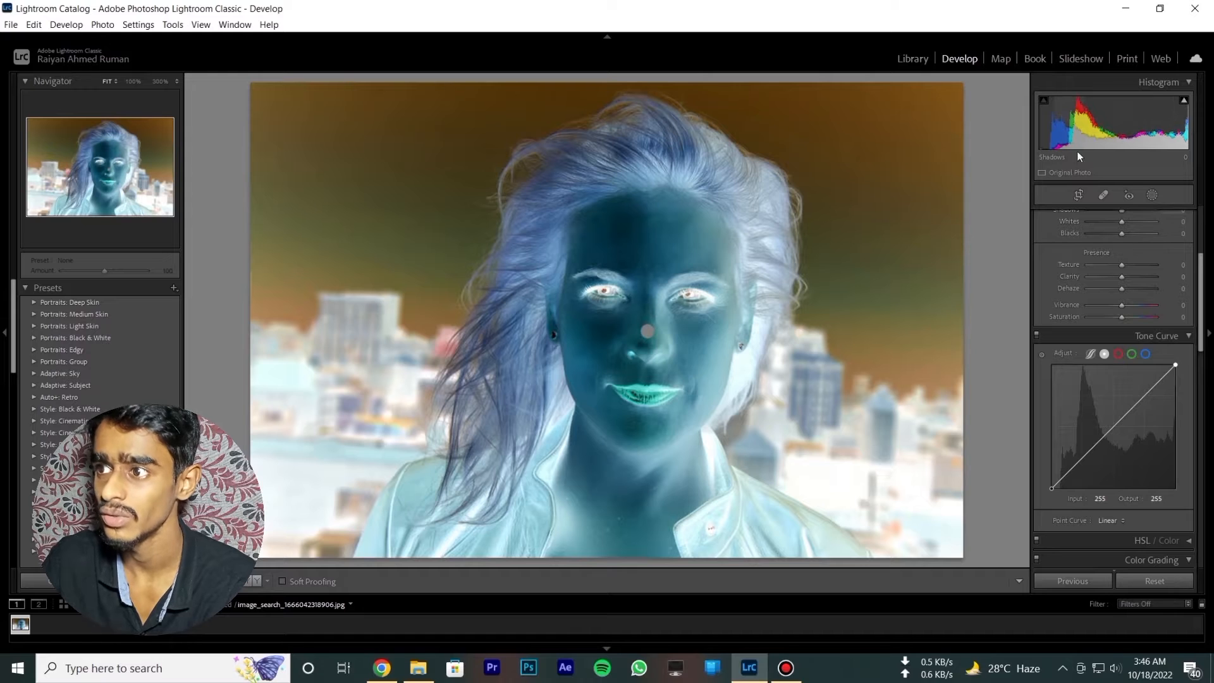
{"action": "scroll", "coordinate": [1115, 443], "scroll_direction": "down", "scroll_amount": 3}
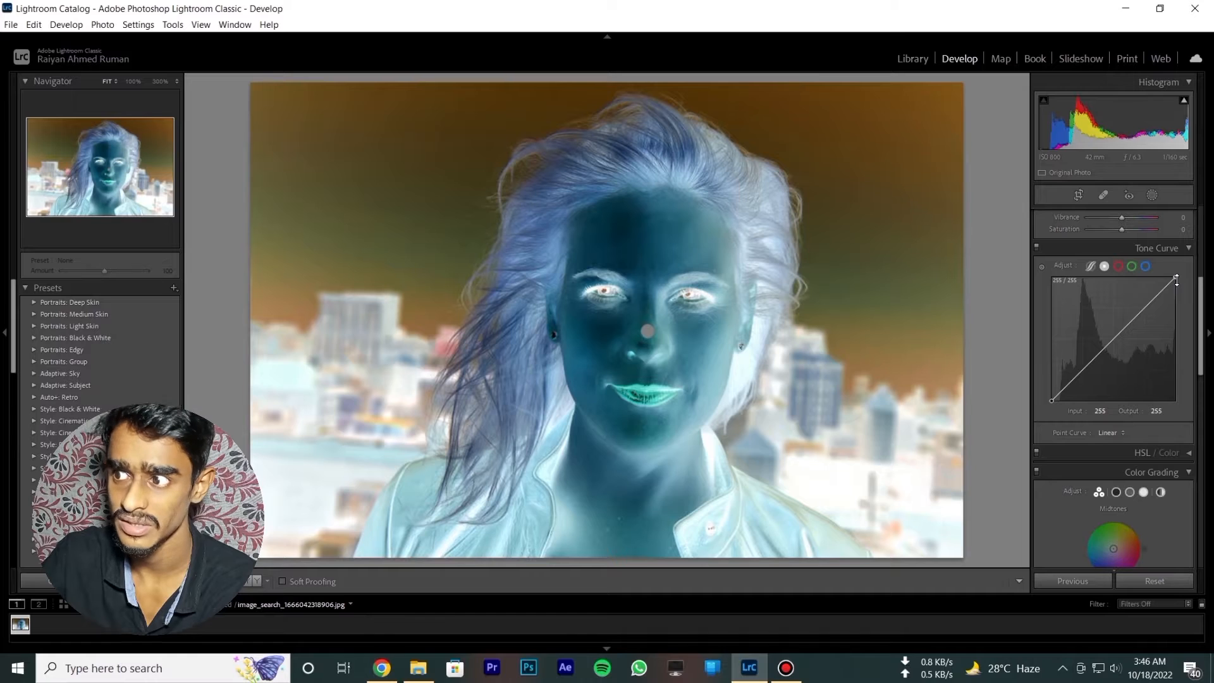
- Invert the composite RGB point curve, setting the white point's output to 0 and the black point's output to 255
{"action": "left_click_drag", "start_coordinate": [1176, 281], "coordinate": [1180, 395]}
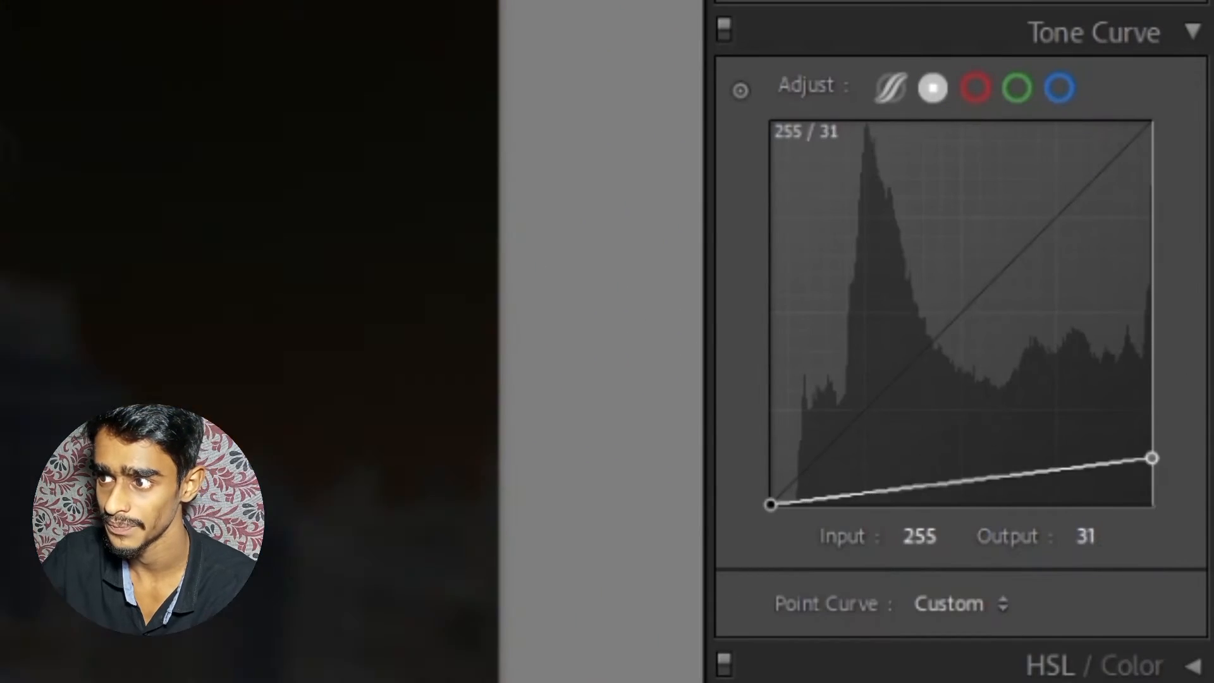
{"action": "left_click_drag", "start_coordinate": [1153, 458], "coordinate": [1152, 507]}
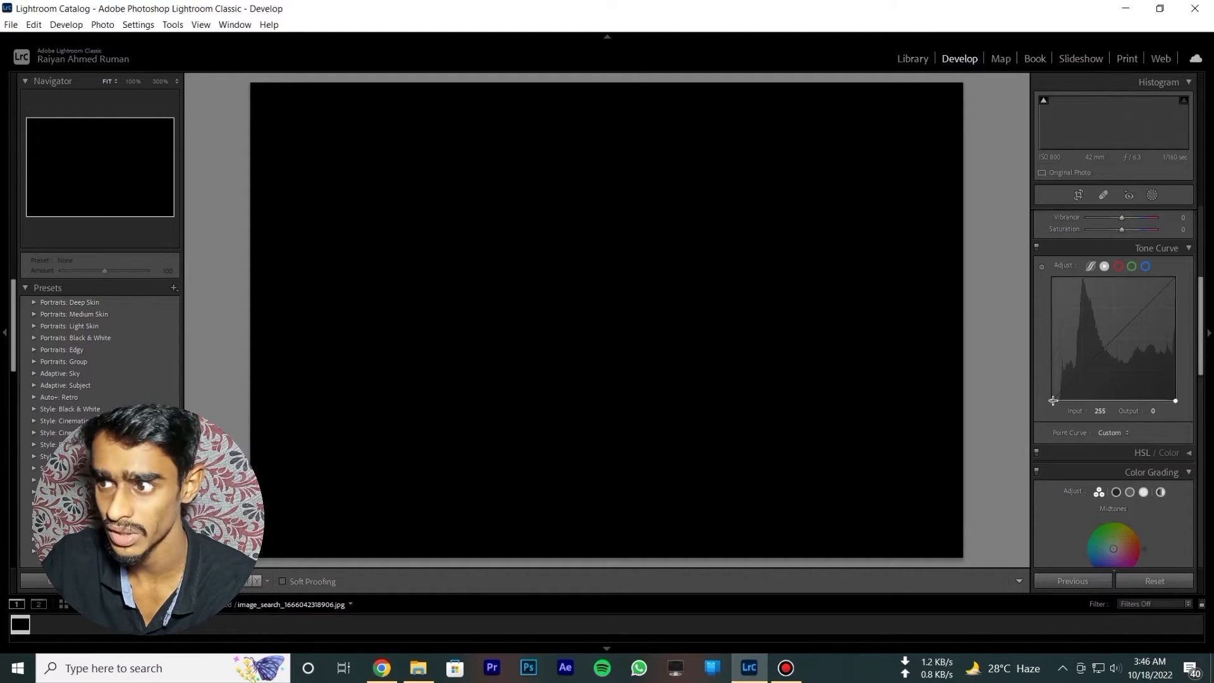
{"action": "left_click_drag", "start_coordinate": [1053, 400], "coordinate": [1044, 260]}
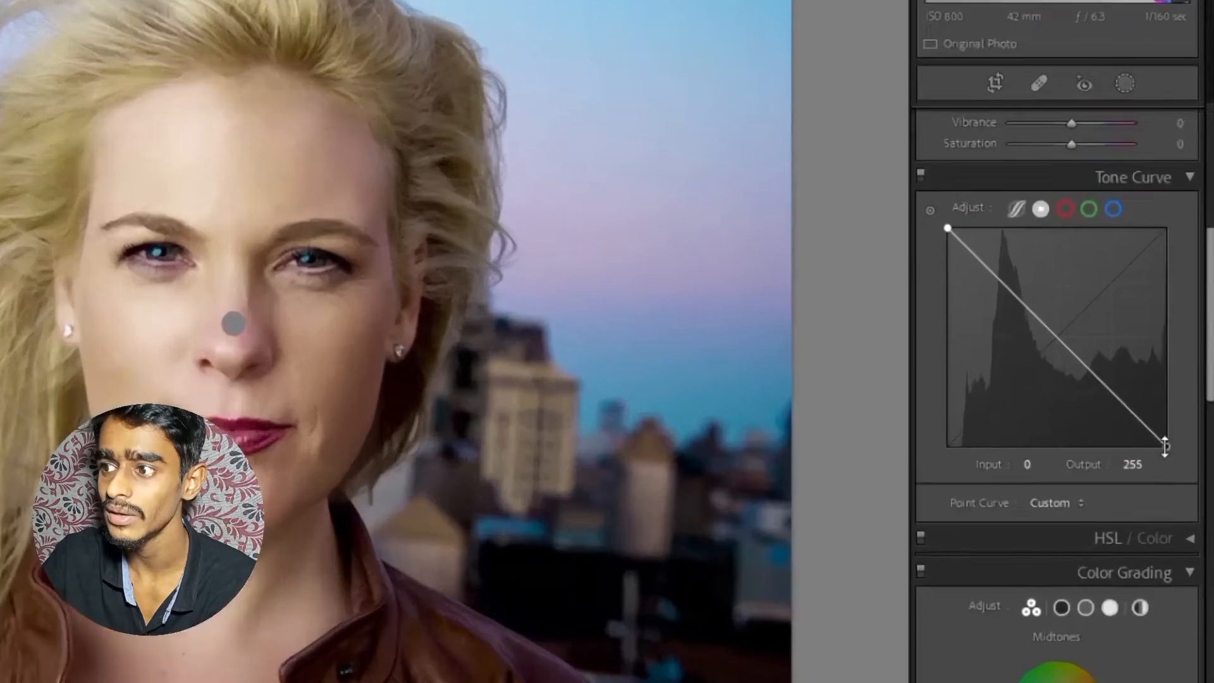
- Return the composite curve to its straight diagonal, with the white point at output 255 and the black point lowered
{"action": "left_click_drag", "start_coordinate": [1170, 399], "coordinate": [1175, 277]}
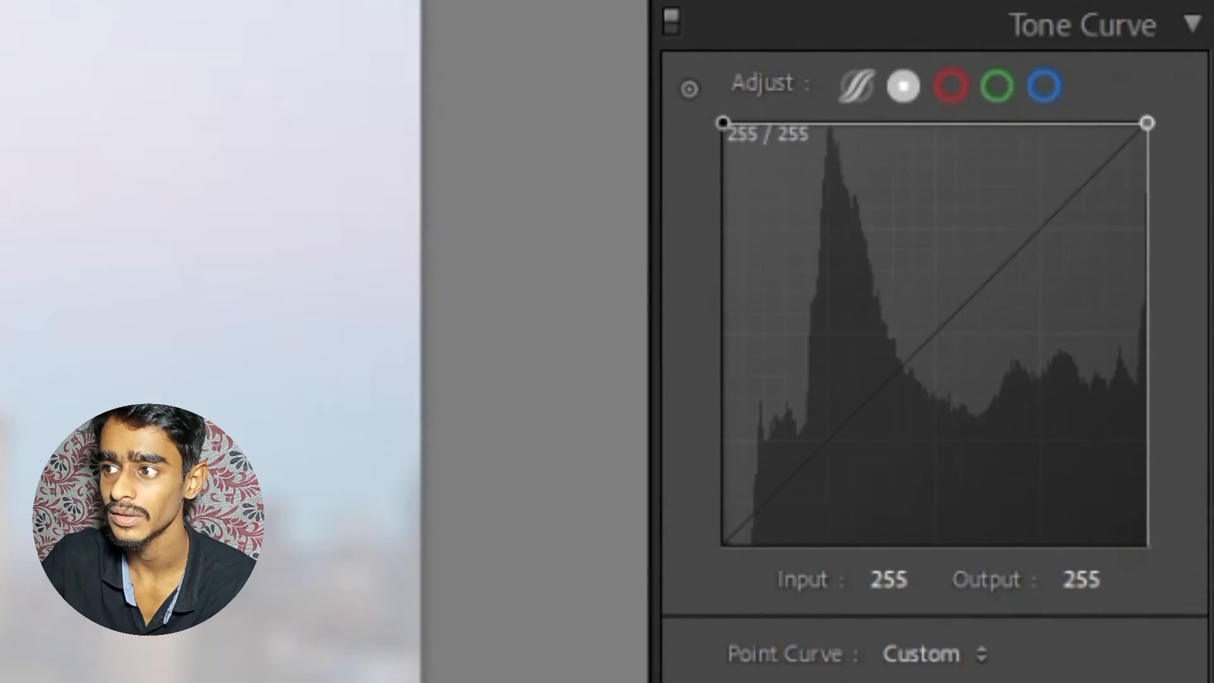
{"action": "left_click_drag", "start_coordinate": [725, 123], "coordinate": [724, 507]}
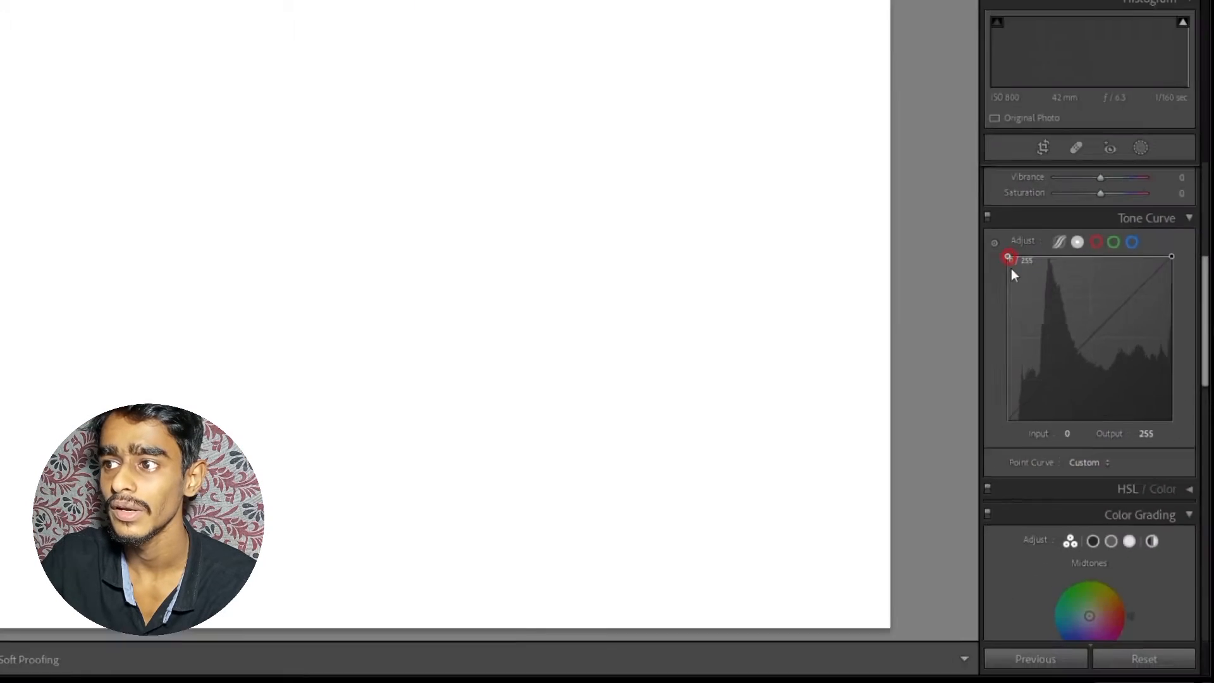
{"action": "left_click_drag", "start_coordinate": [1051, 389], "coordinate": [1033, 445]}
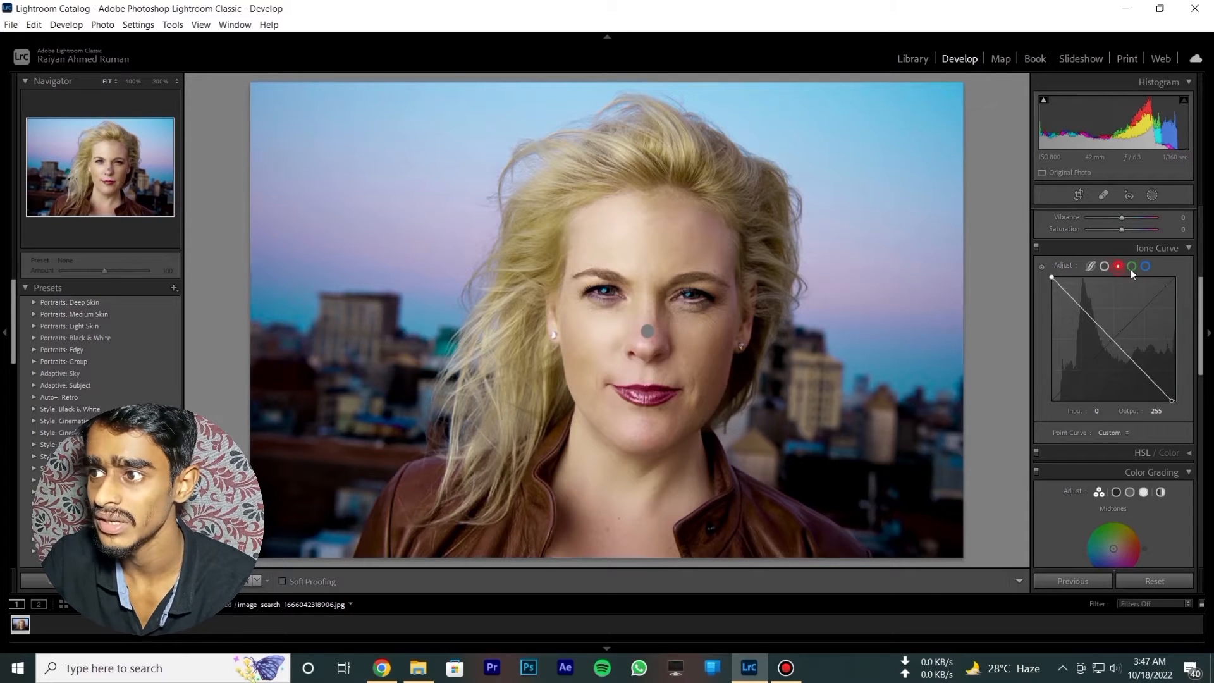
- Check the green, blue and red channel curves, and flip the inverted composite curve back to its original rising diagonal
{"action": "left_click", "coordinate": [1132, 267]}
{"action": "left_click", "coordinate": [1145, 266]}
{"action": "left_click", "coordinate": [1115, 266]}
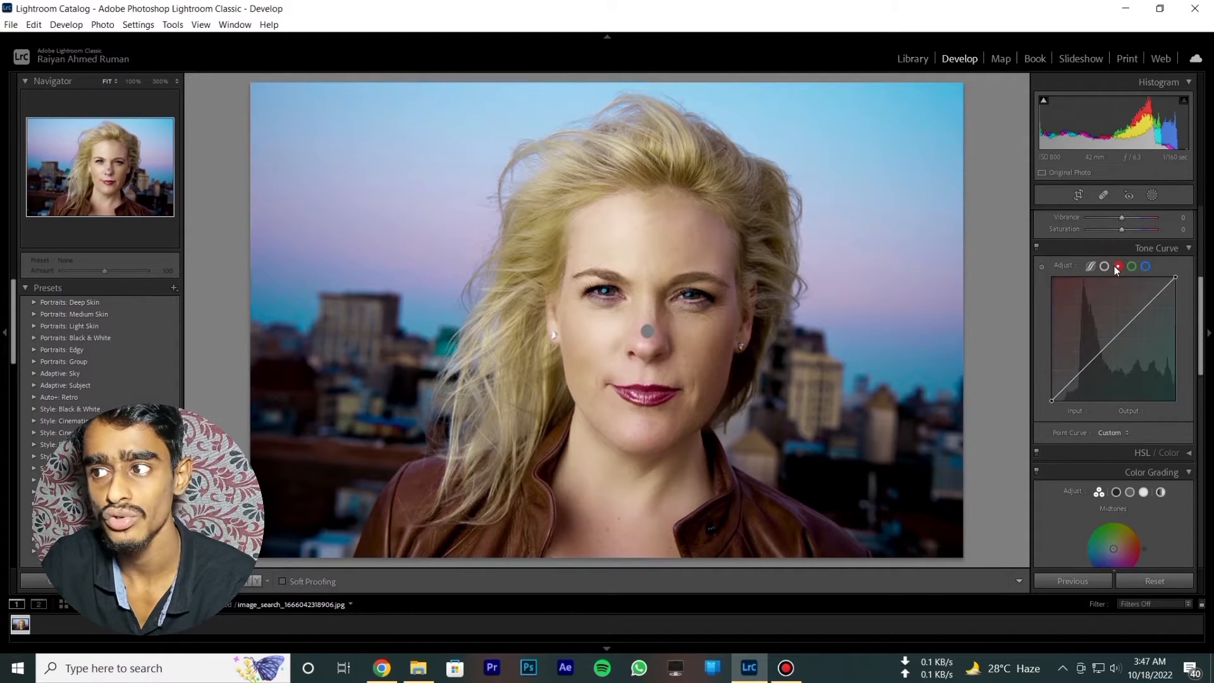
{"action": "left_click", "coordinate": [1105, 266]}
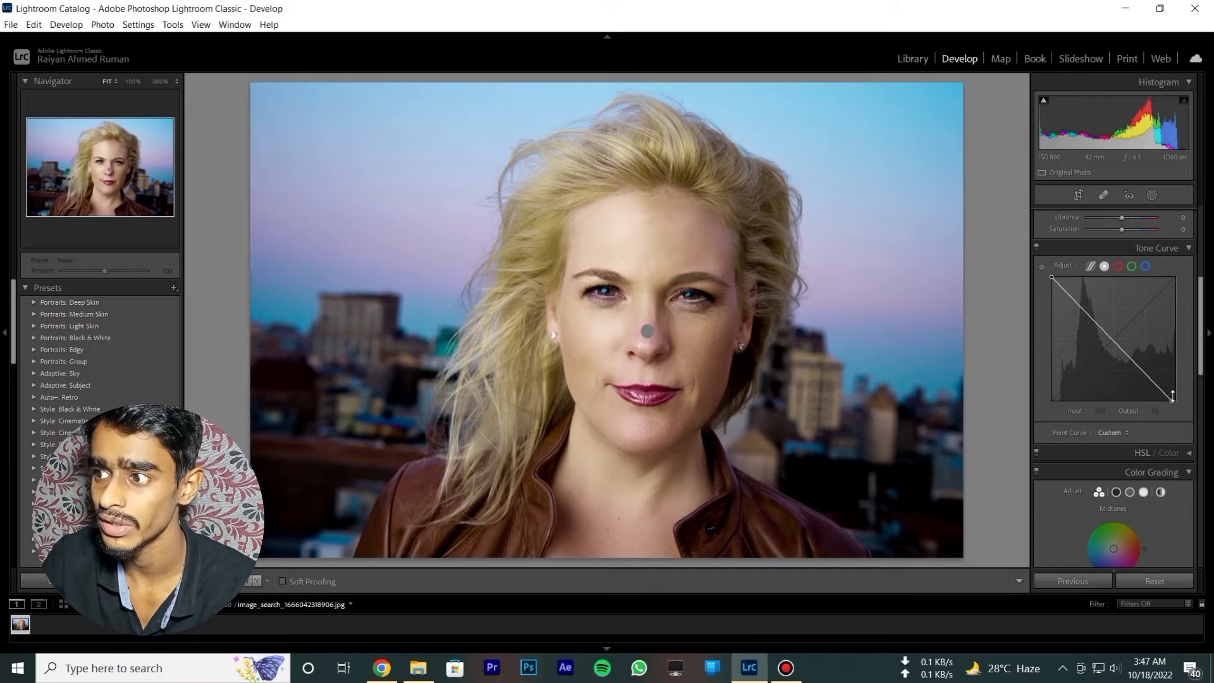
{"action": "left_click_drag", "start_coordinate": [1173, 401], "coordinate": [1173, 281]}
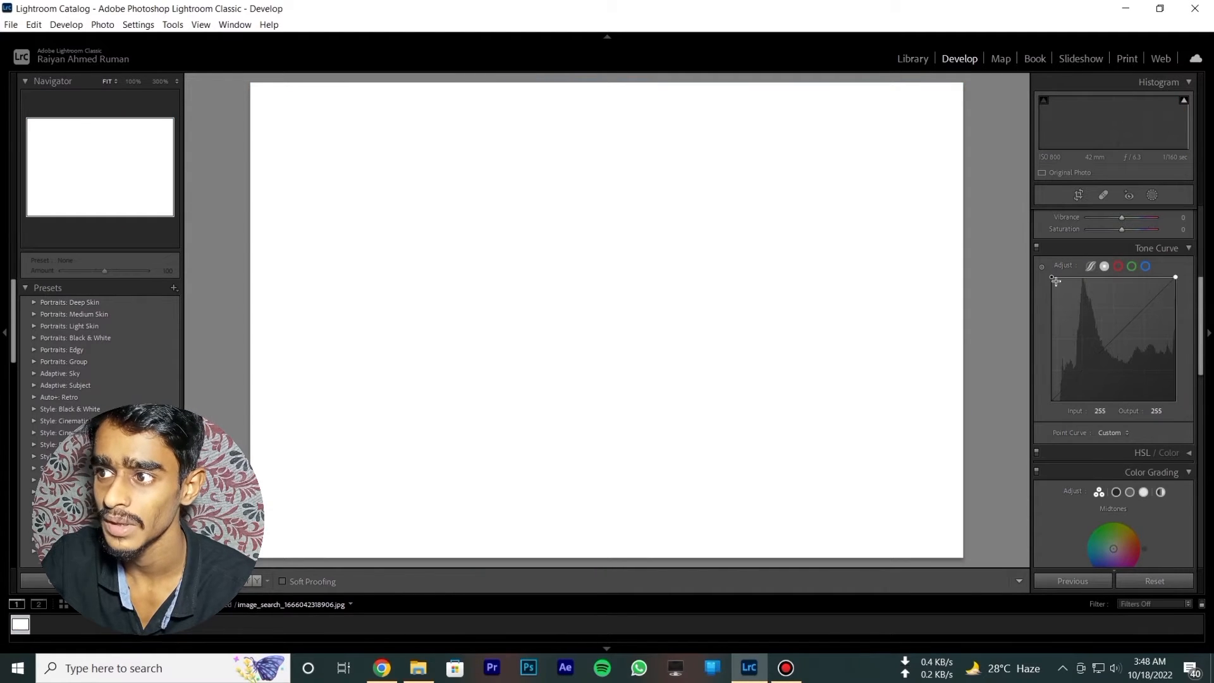
{"action": "mouse_move", "coordinate": [1052, 399]}
{"action": "left_mouse_down"}
{"action": "mouse_move", "coordinate": [1054, 293]}
{"action": "mouse_move", "coordinate": [1051, 400]}
{"action": "left_mouse_up"}
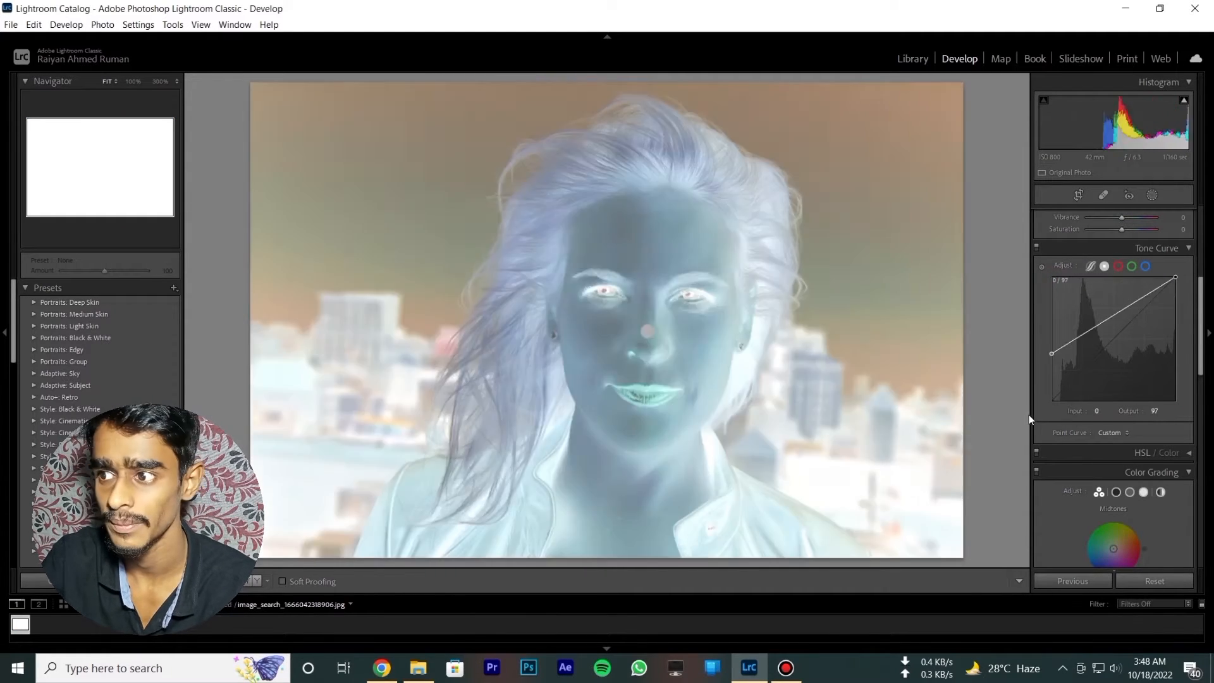
- Invert the red channel's point curve, setting the white point's output to 0 and the black point's output to 255
{"action": "left_click", "coordinate": [1119, 267]}
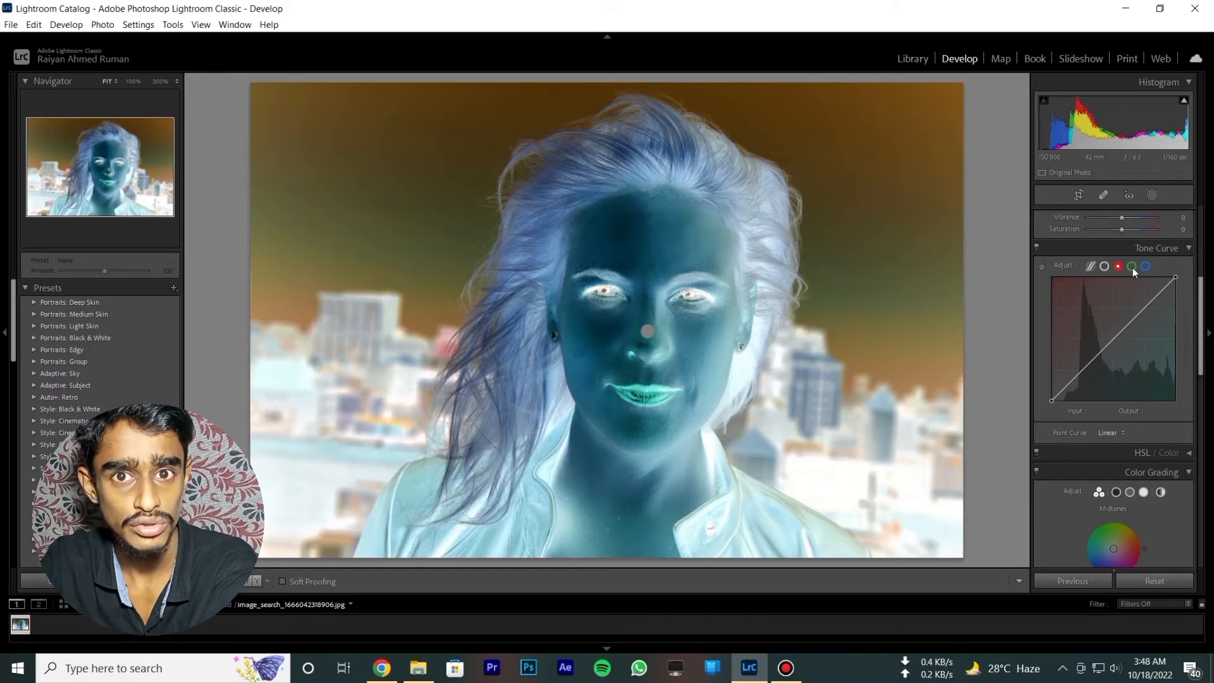
{"action": "left_click_drag", "start_coordinate": [1176, 277], "coordinate": [1177, 346]}
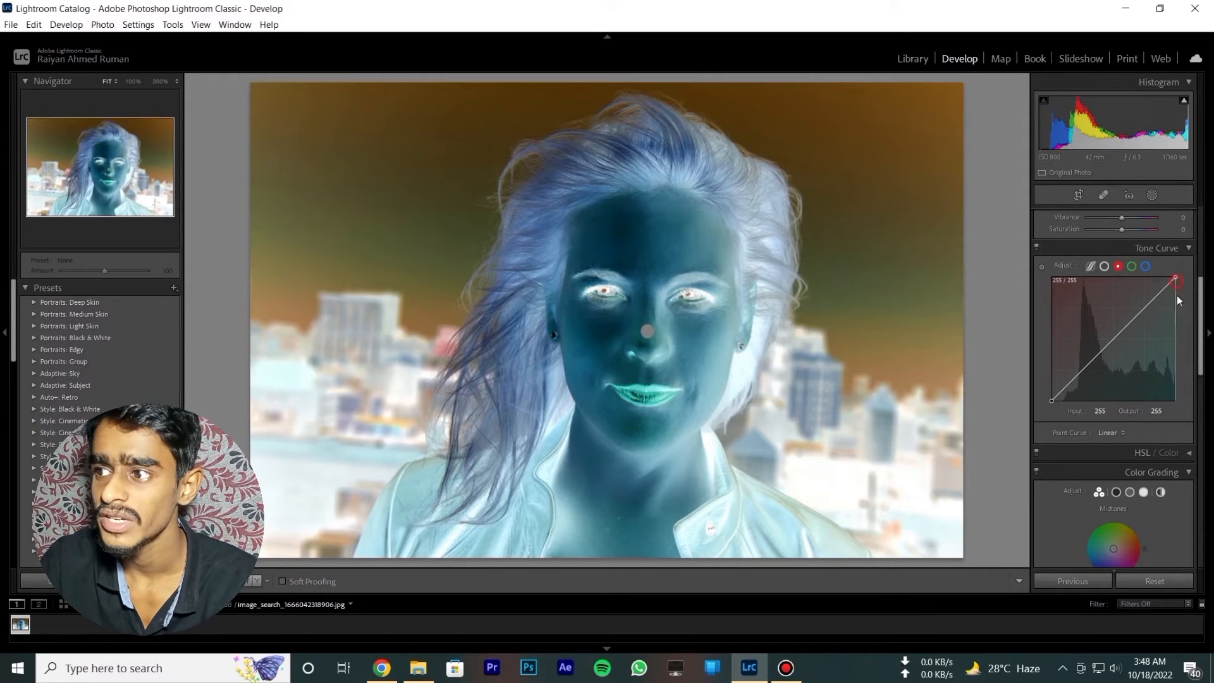
{"action": "left_click_drag", "start_coordinate": [1175, 444], "coordinate": [1072, 456]}
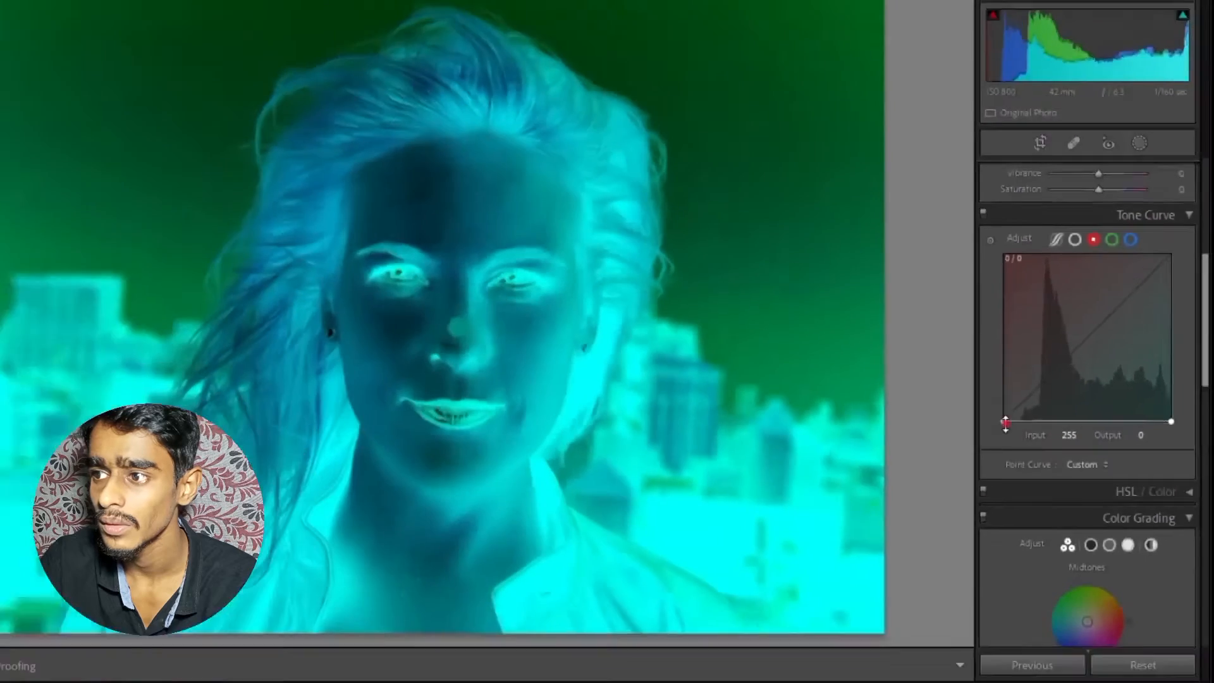
{"action": "left_click_drag", "start_coordinate": [1005, 422], "coordinate": [1004, 256]}
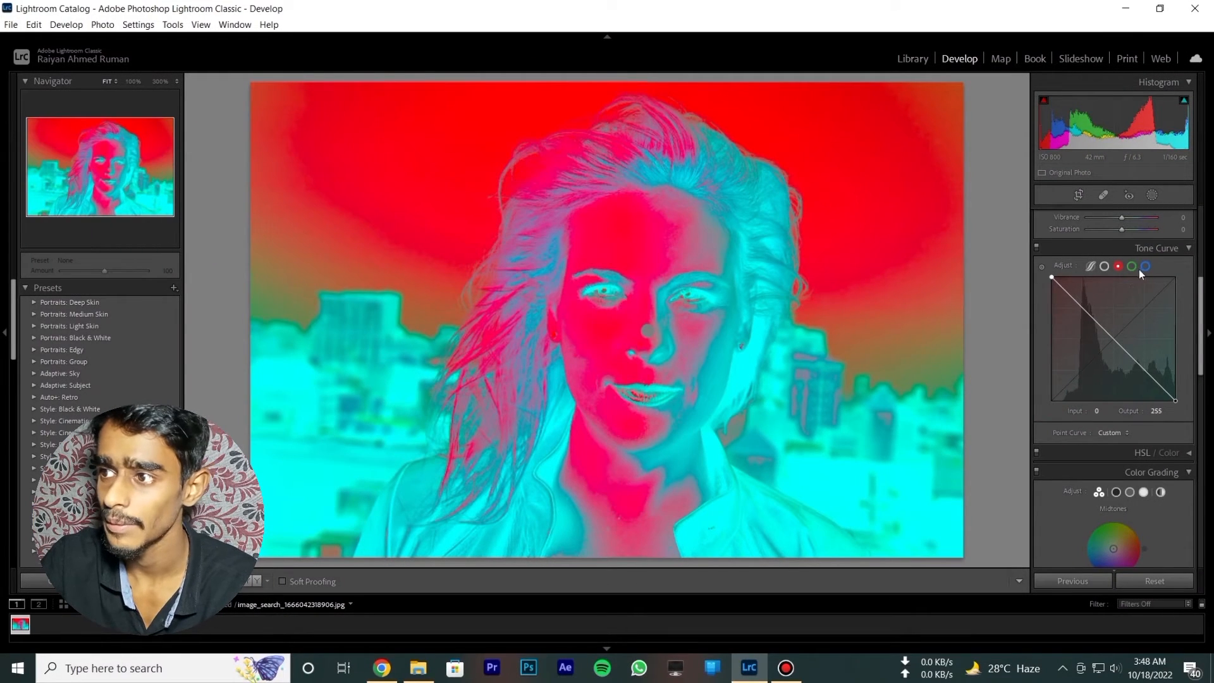
- Invert the green channel's point curve, setting the white point's output to 0 and the black point's output to 255
{"action": "left_click", "coordinate": [1132, 266]}
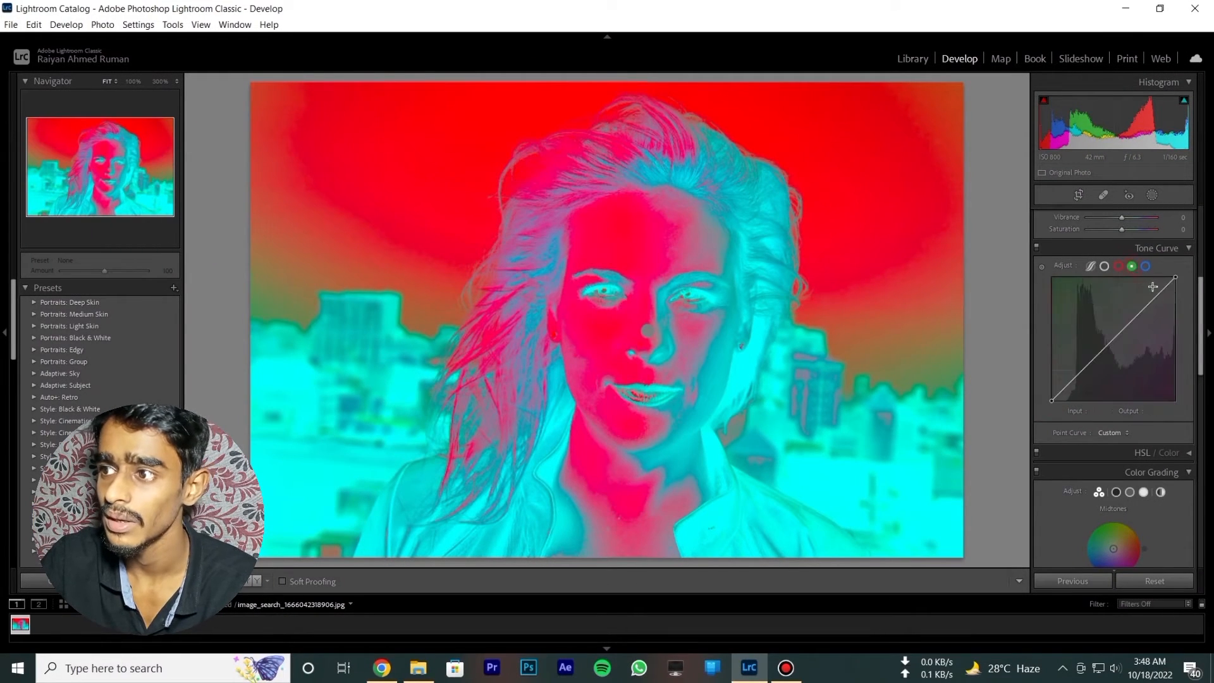
{"action": "left_click_drag", "start_coordinate": [1176, 277], "coordinate": [1176, 400]}
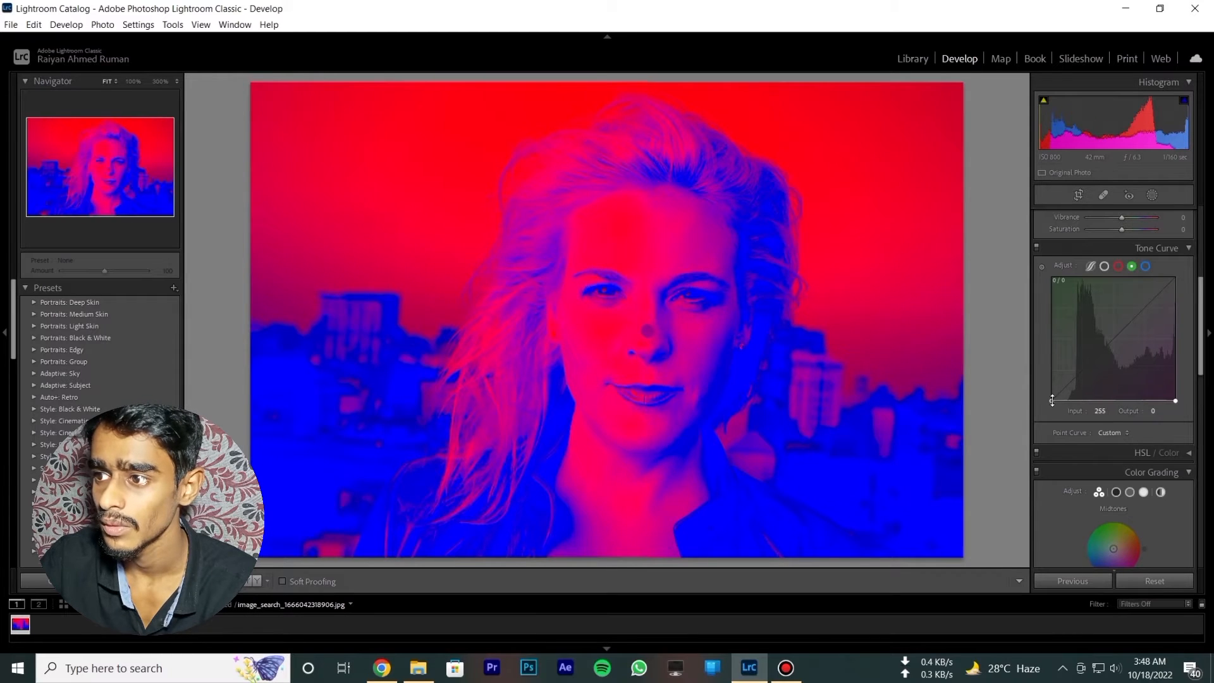
{"action": "left_click_drag", "start_coordinate": [1052, 400], "coordinate": [1052, 277]}
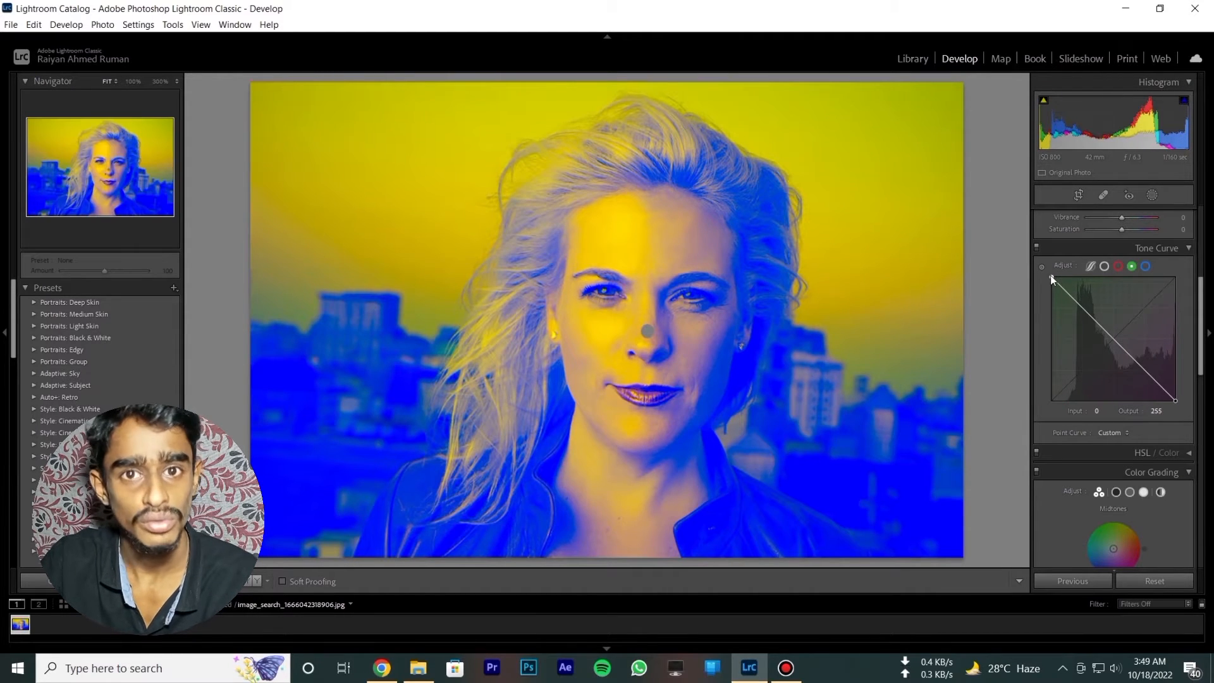
- Invert the blue channel's point curve, setting the white point's output to 0 and the black point's output to 255
{"action": "left_click", "coordinate": [1146, 266]}
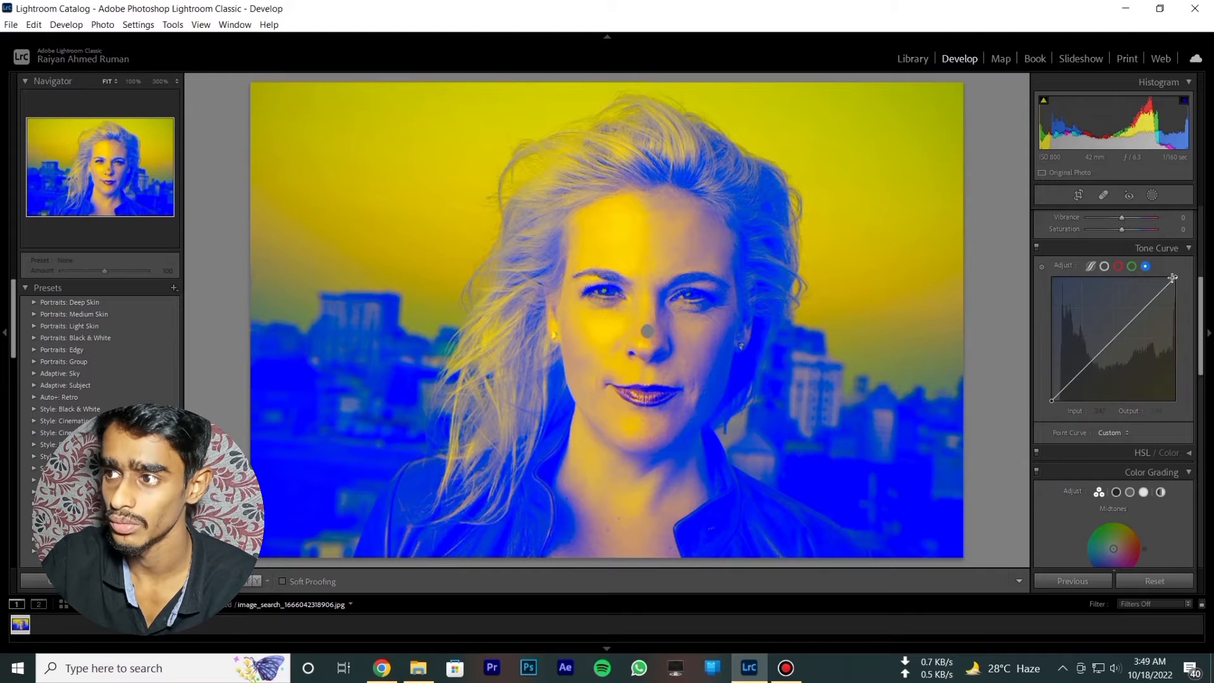
{"action": "left_click_drag", "start_coordinate": [1177, 339], "coordinate": [1175, 401]}
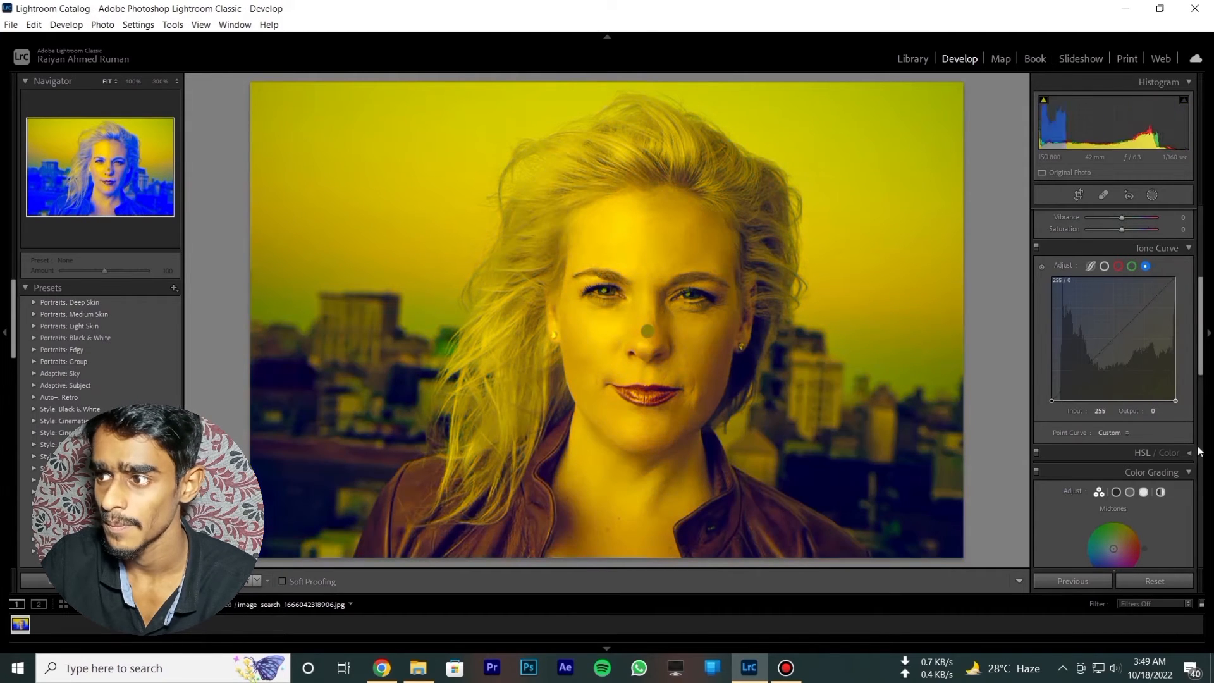
{"action": "left_click_drag", "start_coordinate": [1052, 401], "coordinate": [1035, 241]}
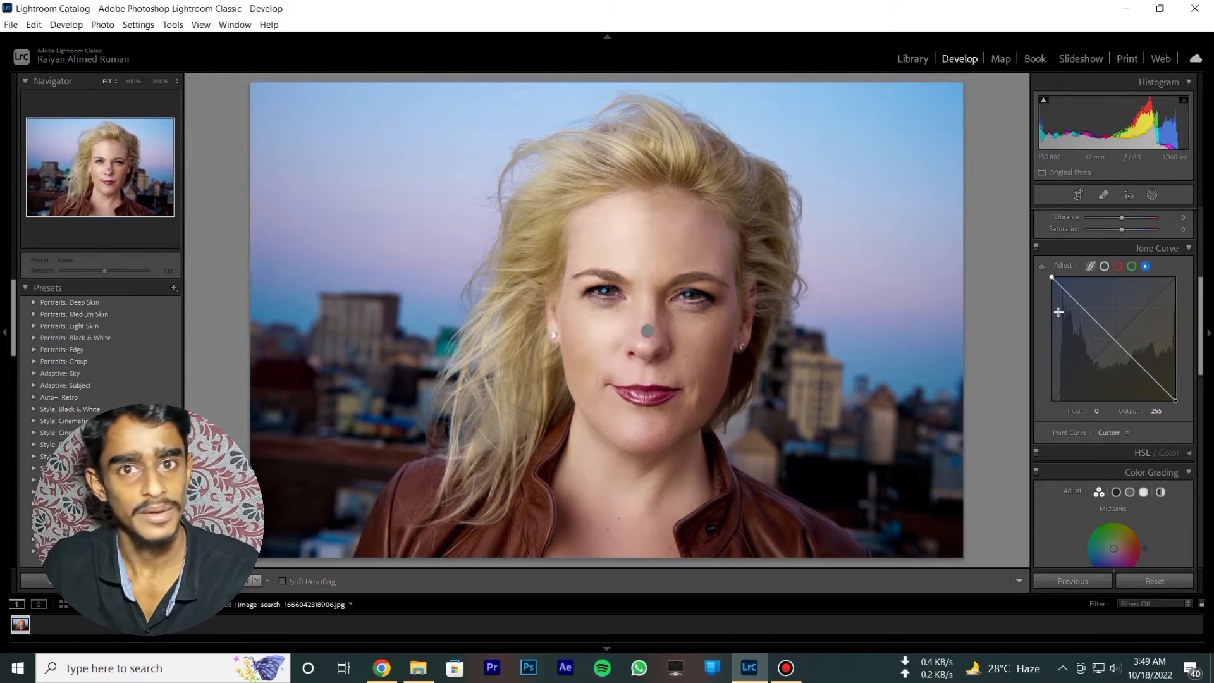
- Compare the composite curve with the red, green and blue channel curves
{"action": "left_click", "coordinate": [1105, 266]}
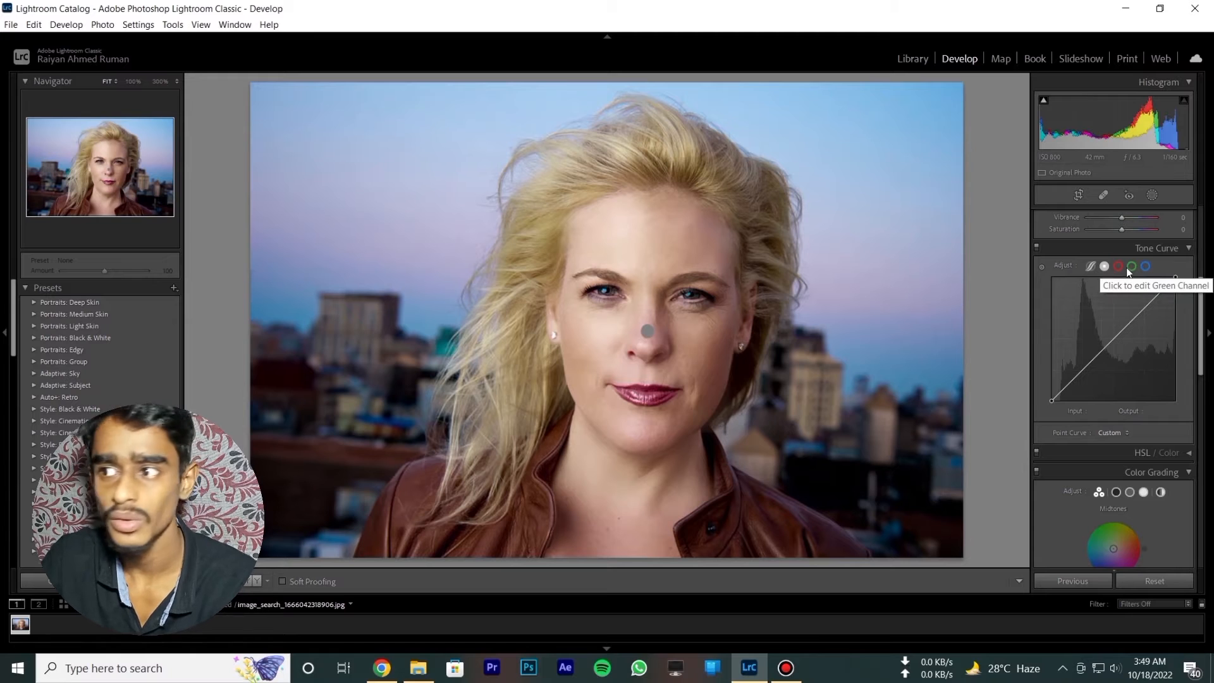
{"action": "left_click", "coordinate": [1132, 267]}
{"action": "left_click", "coordinate": [1146, 267]}
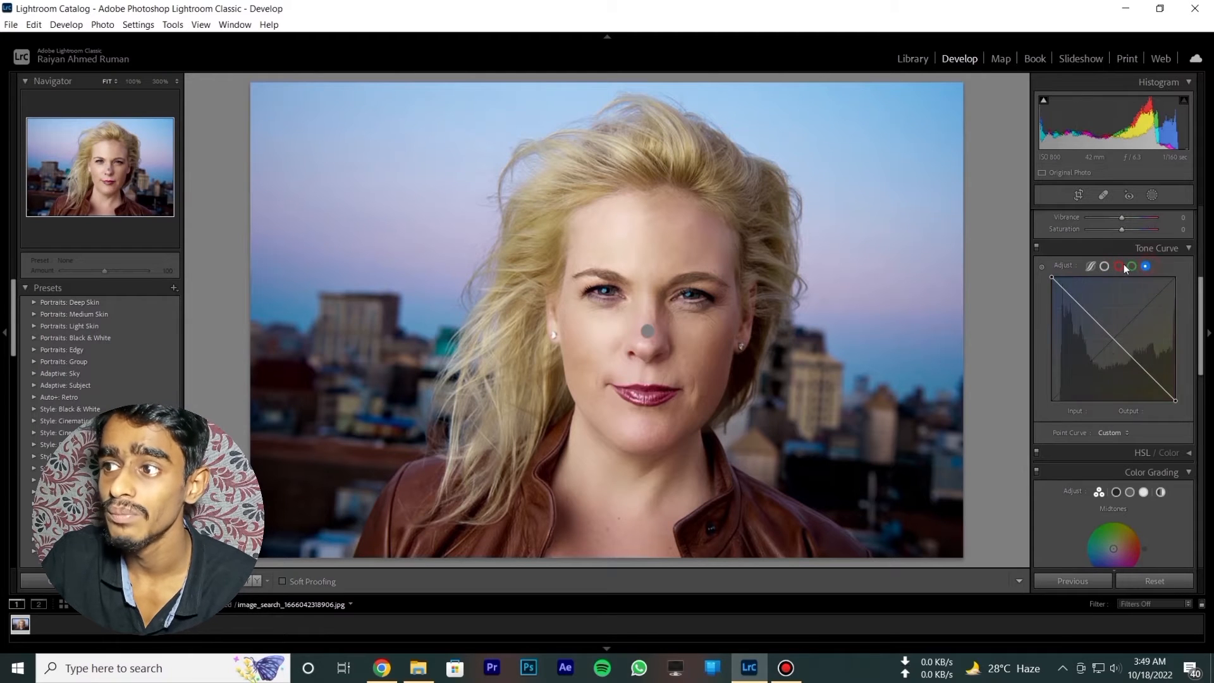
{"action": "left_click", "coordinate": [1119, 267]}
{"action": "left_click", "coordinate": [1132, 267]}
{"action": "left_click", "coordinate": [1146, 266]}
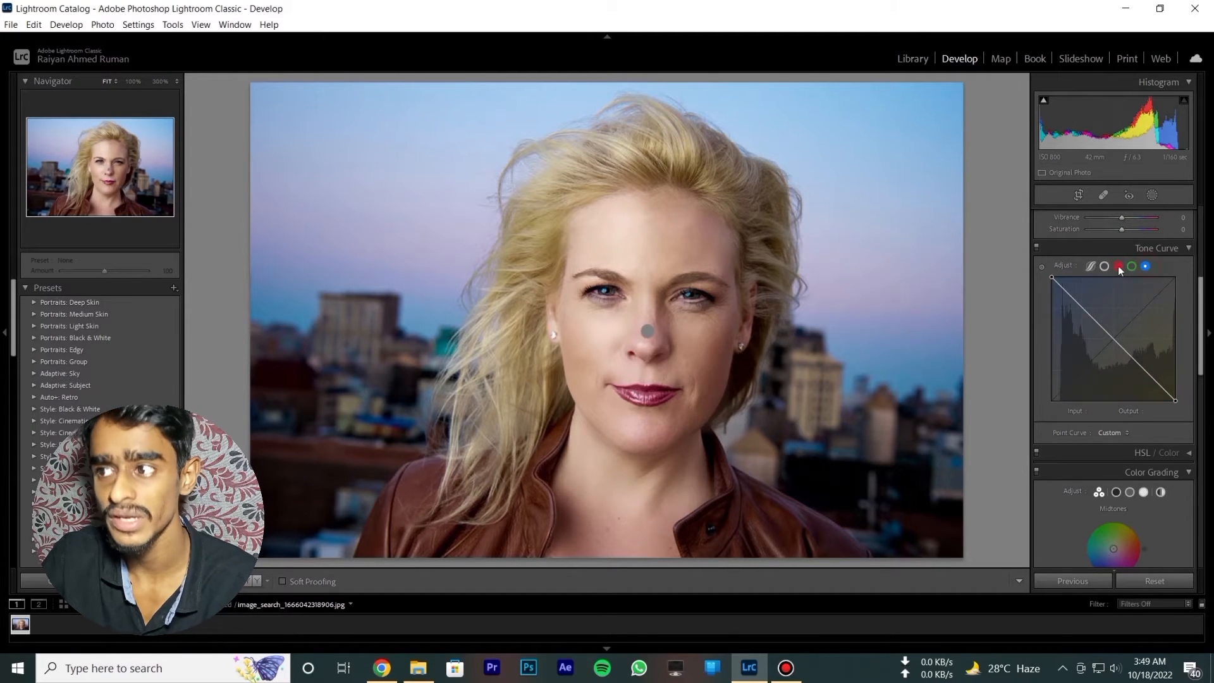
{"action": "left_click", "coordinate": [1118, 266]}
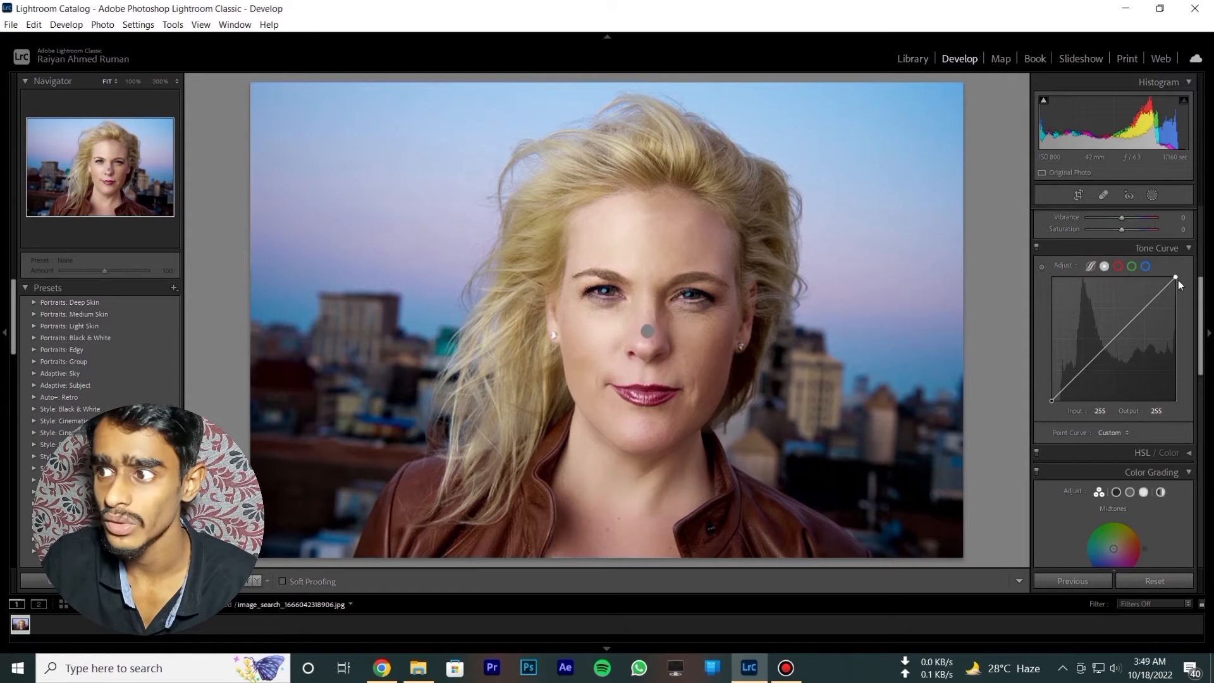
- Try the composite RGB curve with its white point at output 0, and return that point to 255
{"action": "left_click_drag", "start_coordinate": [1176, 276], "coordinate": [1041, 435]}
{"action": "left_click", "coordinate": [1174, 401]}
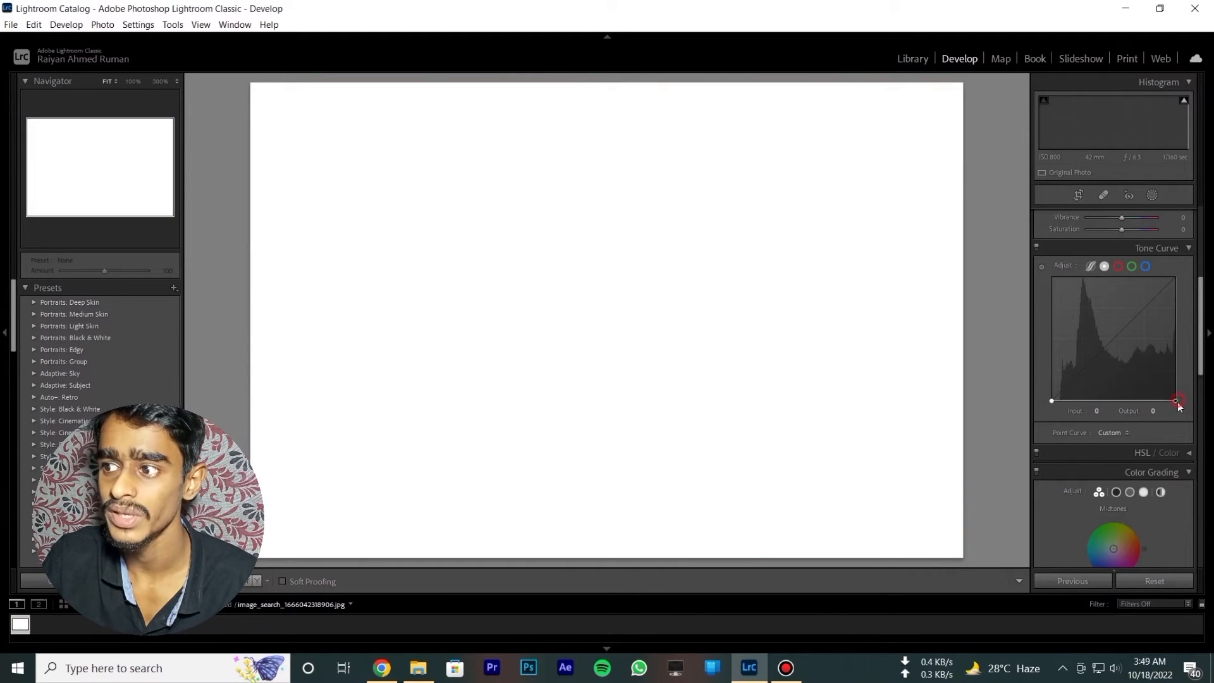
{"action": "left_click_drag", "start_coordinate": [1175, 401], "coordinate": [1175, 277]}
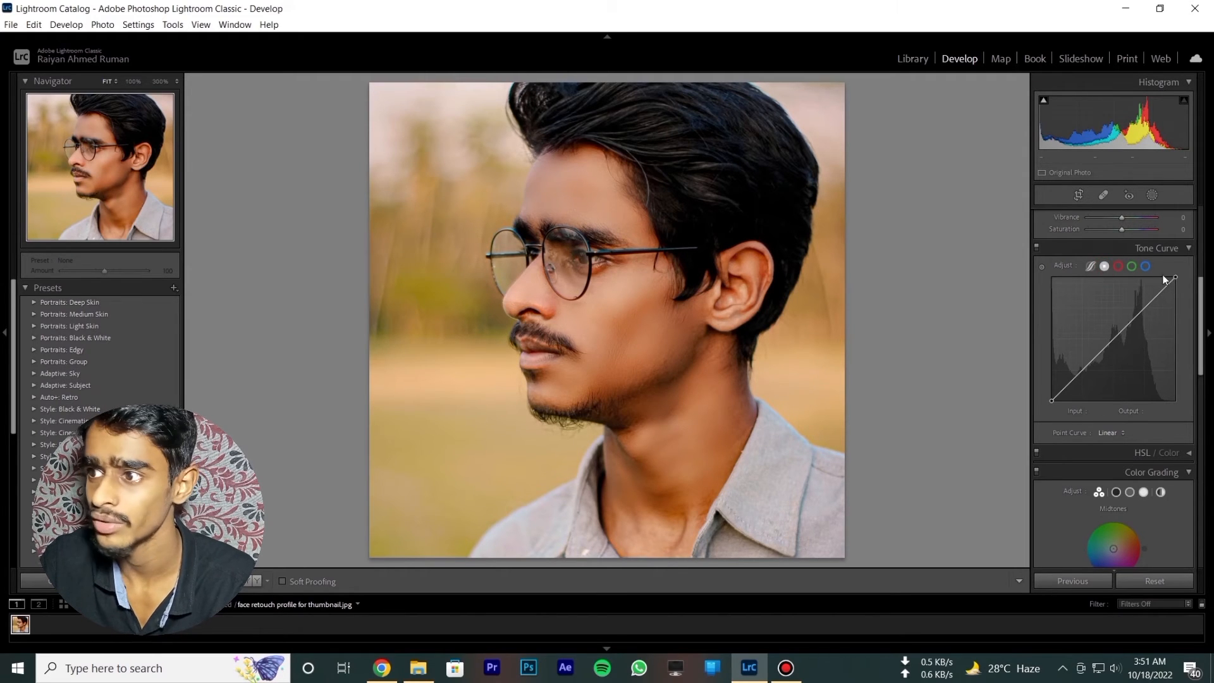
- Try to invert the composite RGB curve on the profile portrait by lowering its white point to output 0
{"action": "left_click_drag", "start_coordinate": [1175, 277], "coordinate": [1170, 415]}
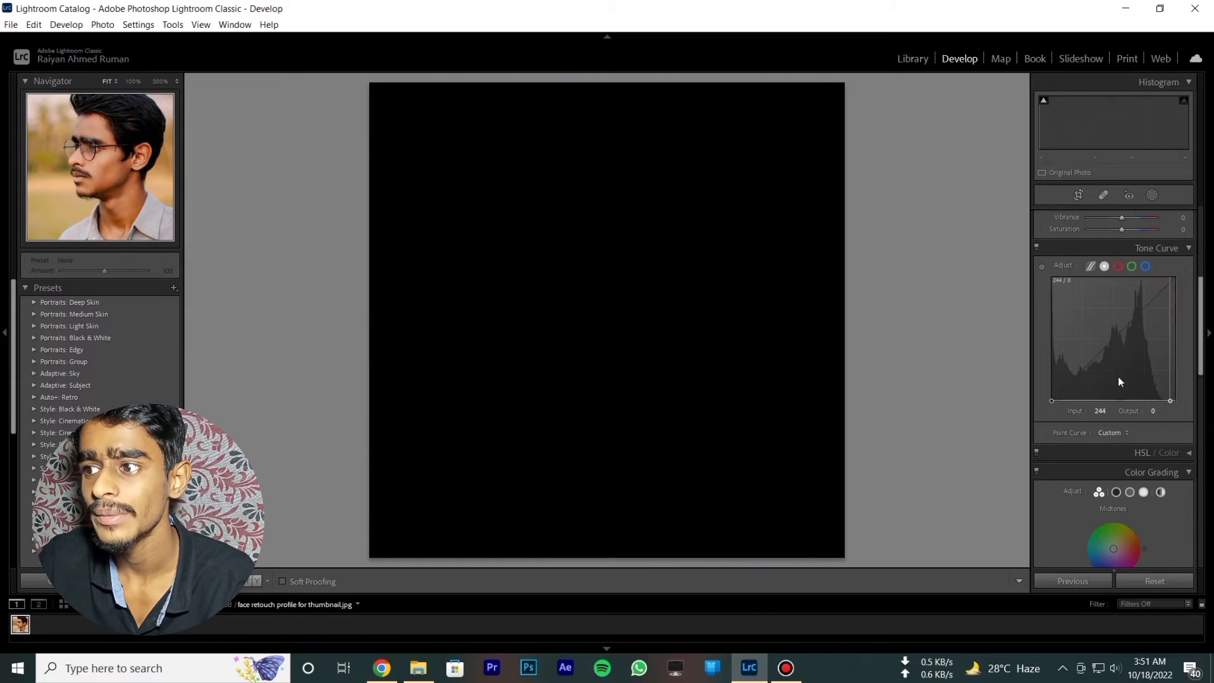
{"action": "mouse_move", "coordinate": [1052, 400]}
{"action": "left_mouse_down"}
{"action": "mouse_move", "coordinate": [1041, 223]}
{"action": "mouse_move", "coordinate": [1020, 330]}
{"action": "mouse_move", "coordinate": [1061, 400]}
{"action": "left_mouse_up"}
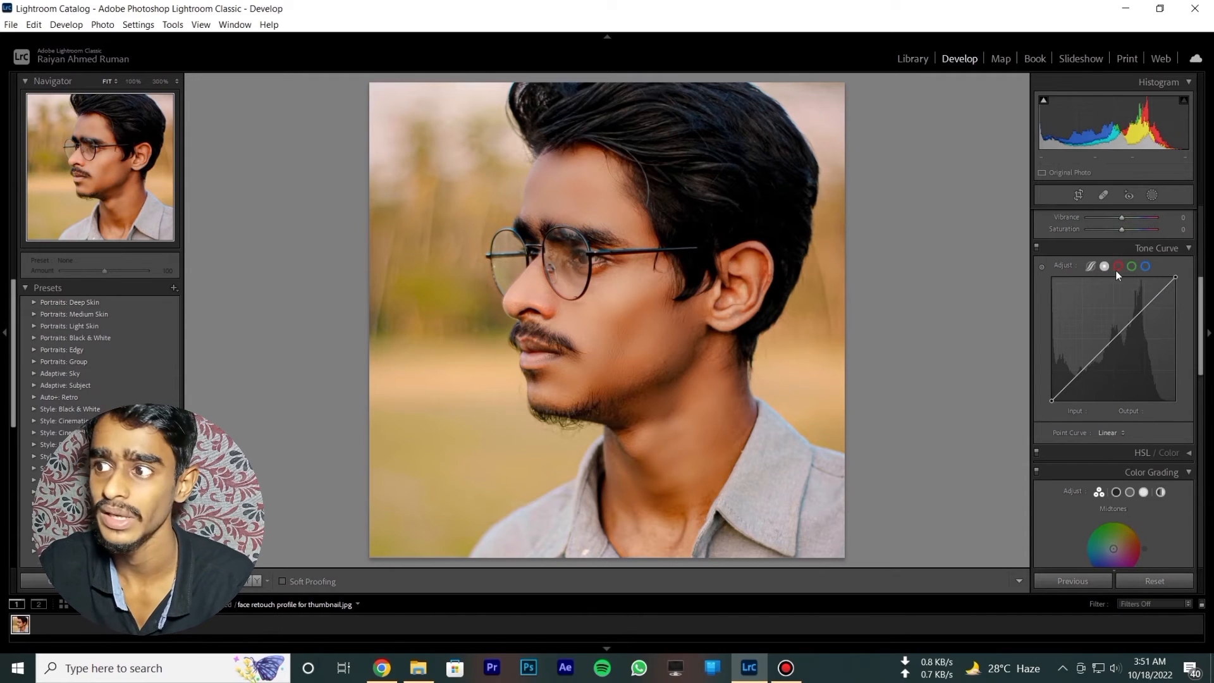
- Invert the red channel's point curve on the profile portrait, lowering the white point to output 0 and raising the black point to maximum output
{"action": "left_click", "coordinate": [1117, 268]}
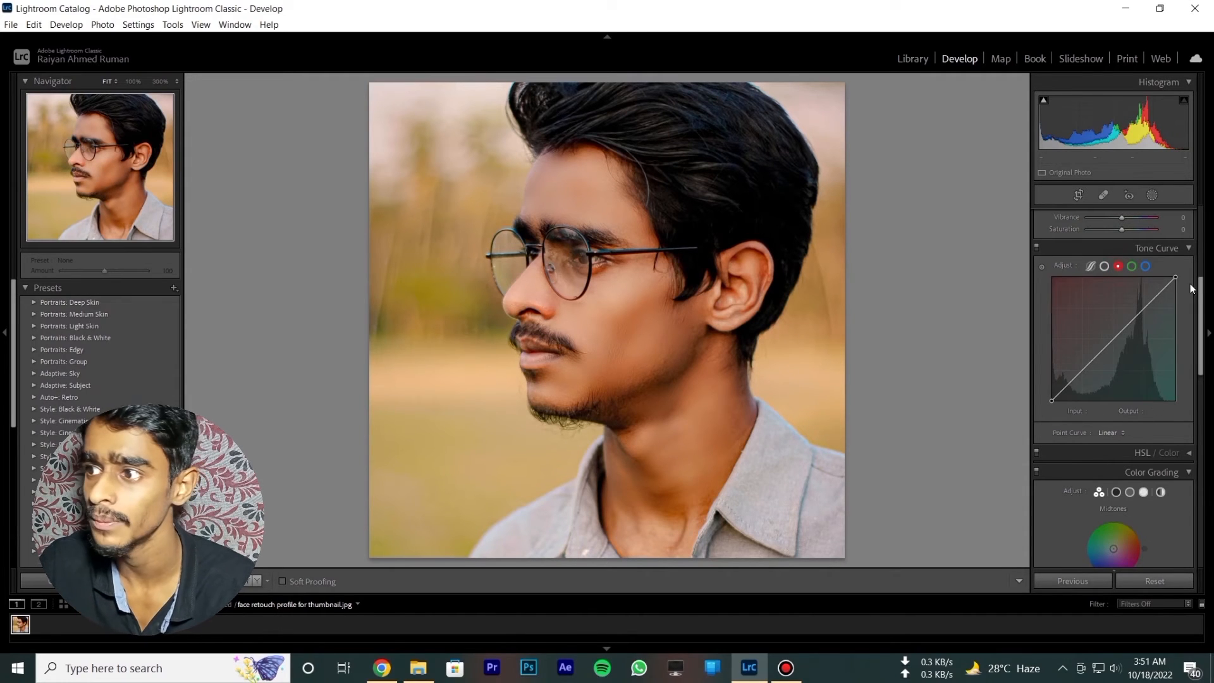
{"action": "left_click_drag", "start_coordinate": [1177, 277], "coordinate": [1174, 401]}
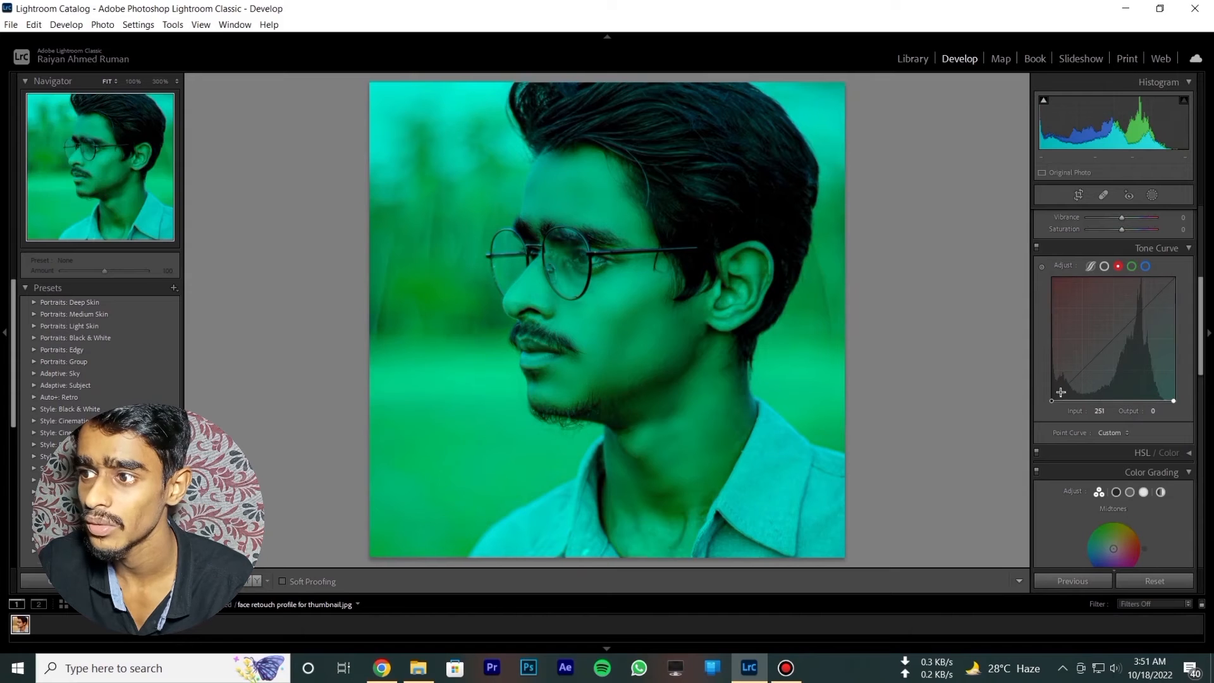
{"action": "left_click_drag", "start_coordinate": [1053, 401], "coordinate": [1052, 284]}
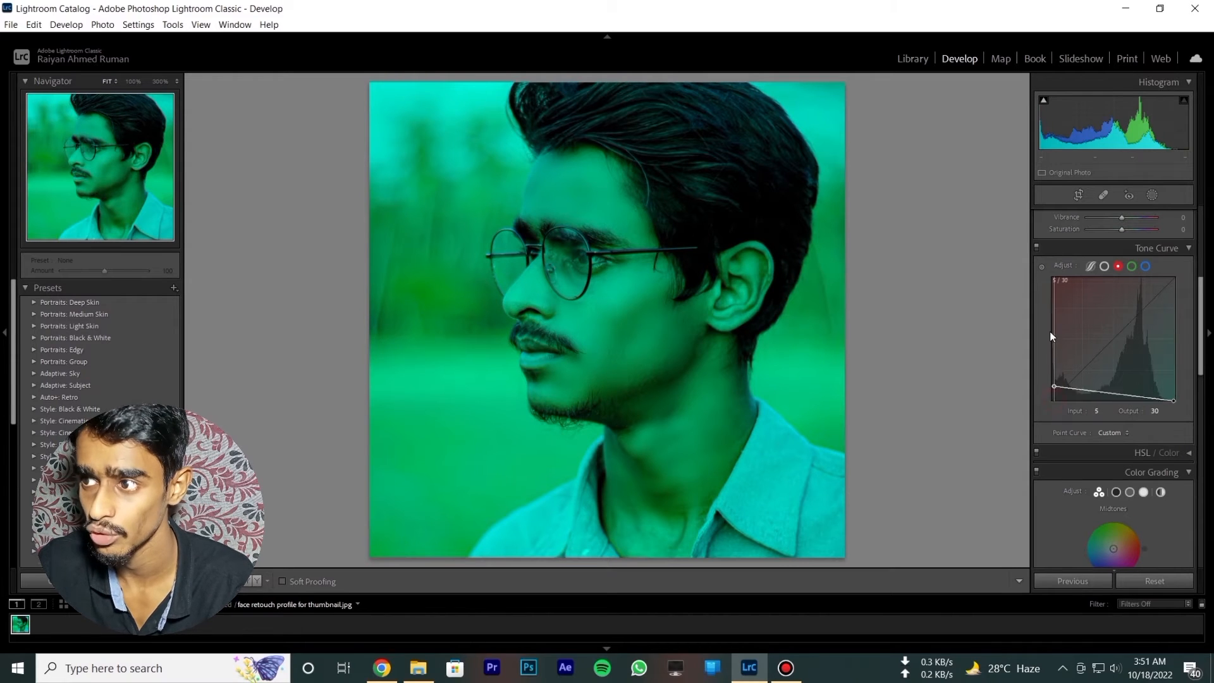
- Invert the green channel's point curve, setting the white point's output to 0 and the black point's output to 255
{"action": "left_click", "coordinate": [1132, 267]}
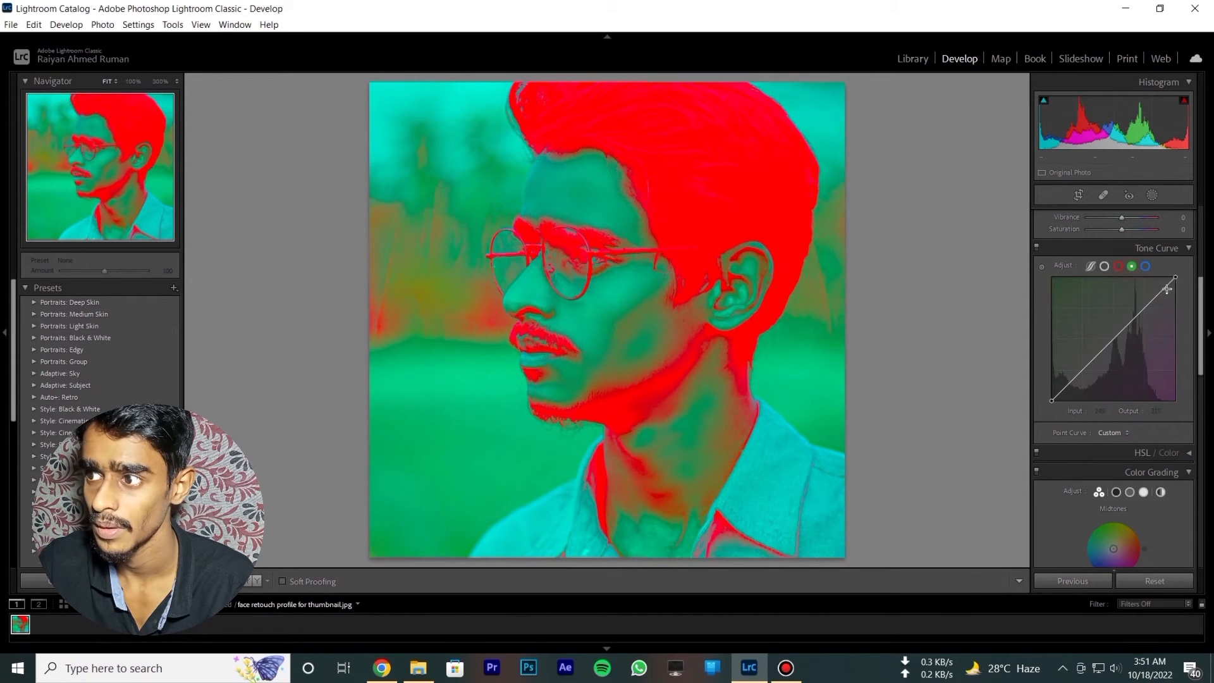
{"action": "left_click_drag", "start_coordinate": [1176, 279], "coordinate": [1178, 432]}
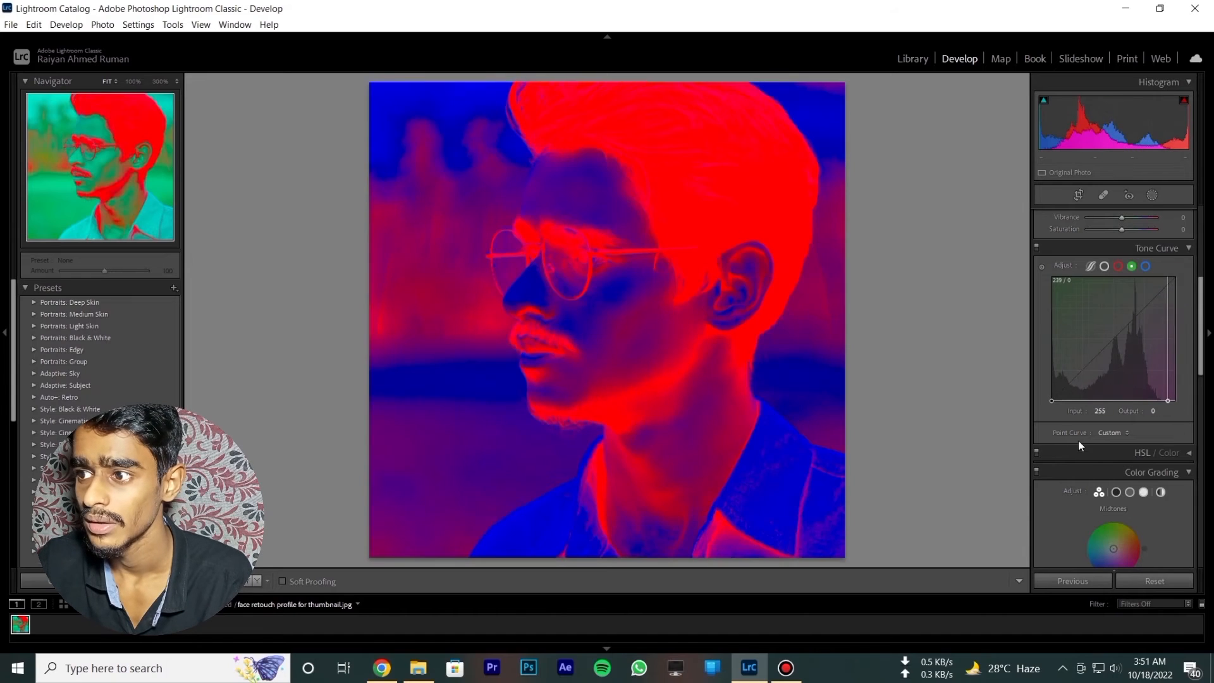
{"action": "left_click_drag", "start_coordinate": [1052, 401], "coordinate": [1052, 277]}
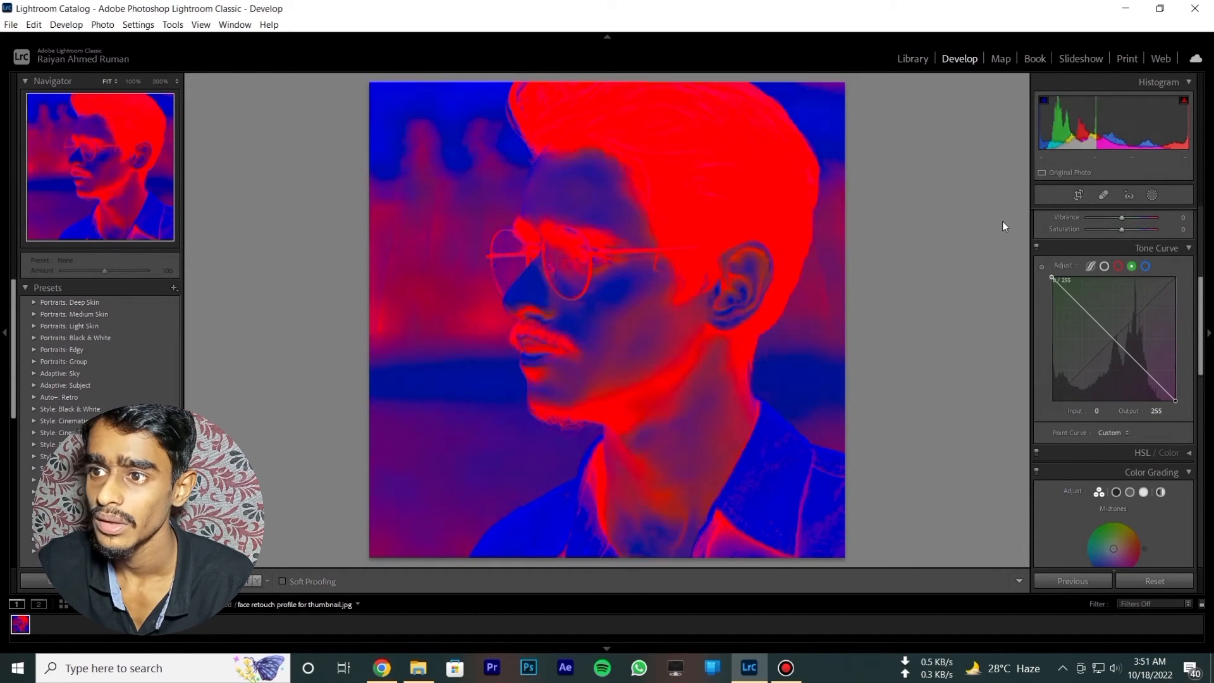
- Invert the blue channel's point curve, moving the white point to input 250, output 0 and the black point to input 0, output 255
{"action": "left_click", "coordinate": [1146, 266]}
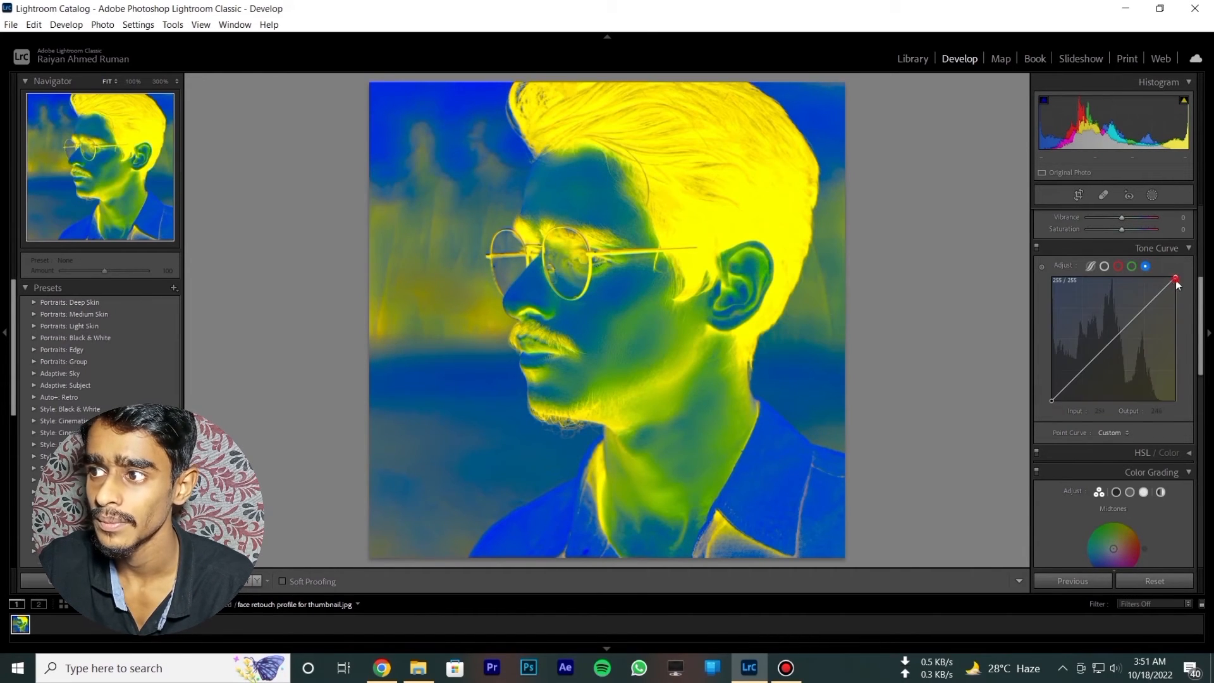
{"action": "left_click_drag", "start_coordinate": [1175, 277], "coordinate": [1171, 333]}
{"action": "left_click_drag", "start_coordinate": [1176, 412], "coordinate": [1175, 415]}
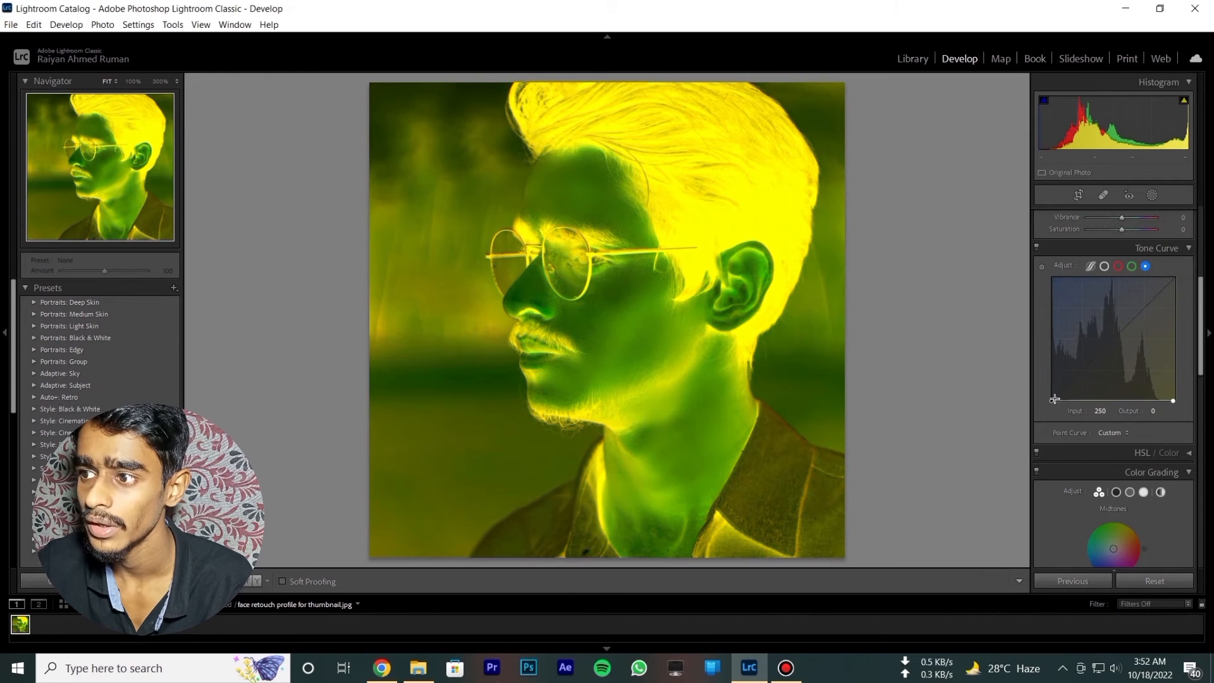
{"action": "left_click_drag", "start_coordinate": [1052, 402], "coordinate": [1035, 274]}
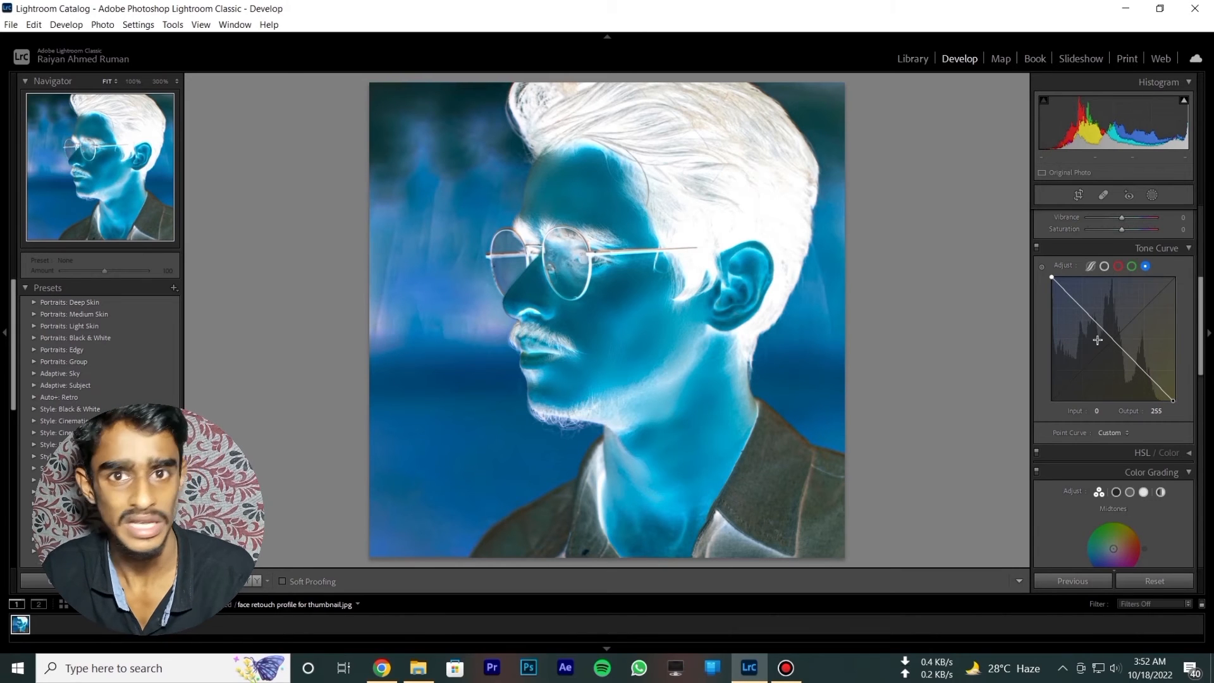
- Invert the composite RGB point curve, lowering the white point to output 0 and raising the black point to output 255
{"action": "left_click", "coordinate": [1104, 266]}
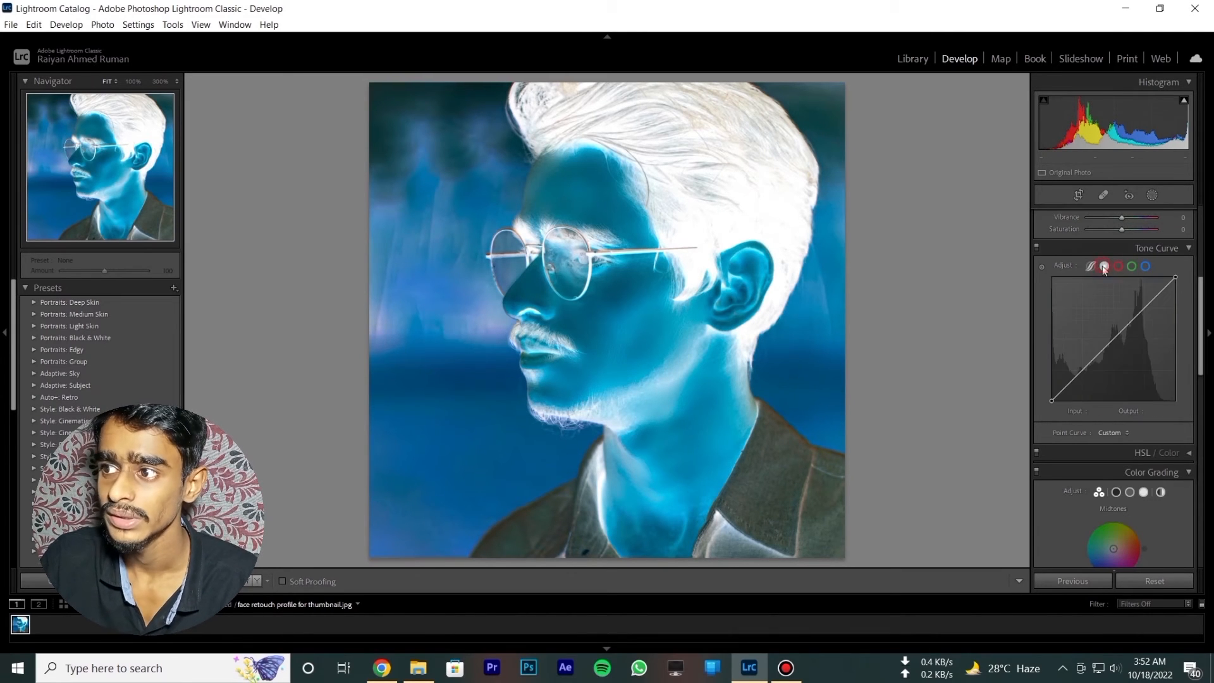
{"action": "left_click", "coordinate": [1145, 266]}
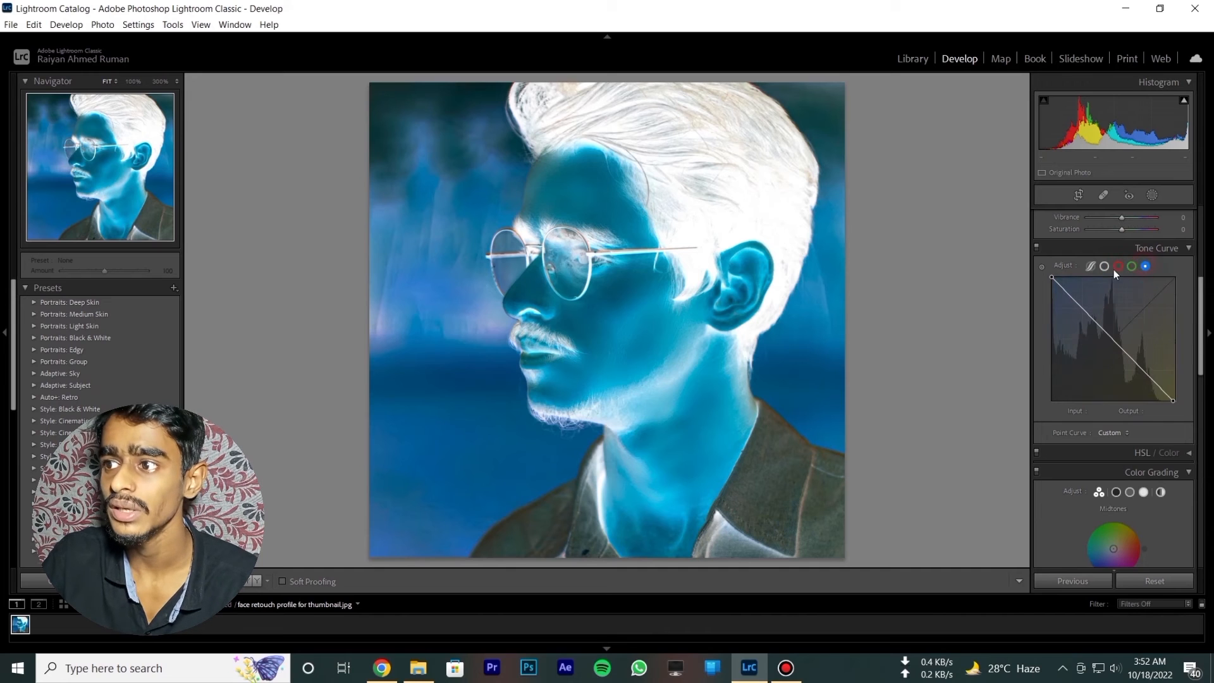
{"action": "left_click", "coordinate": [1104, 266]}
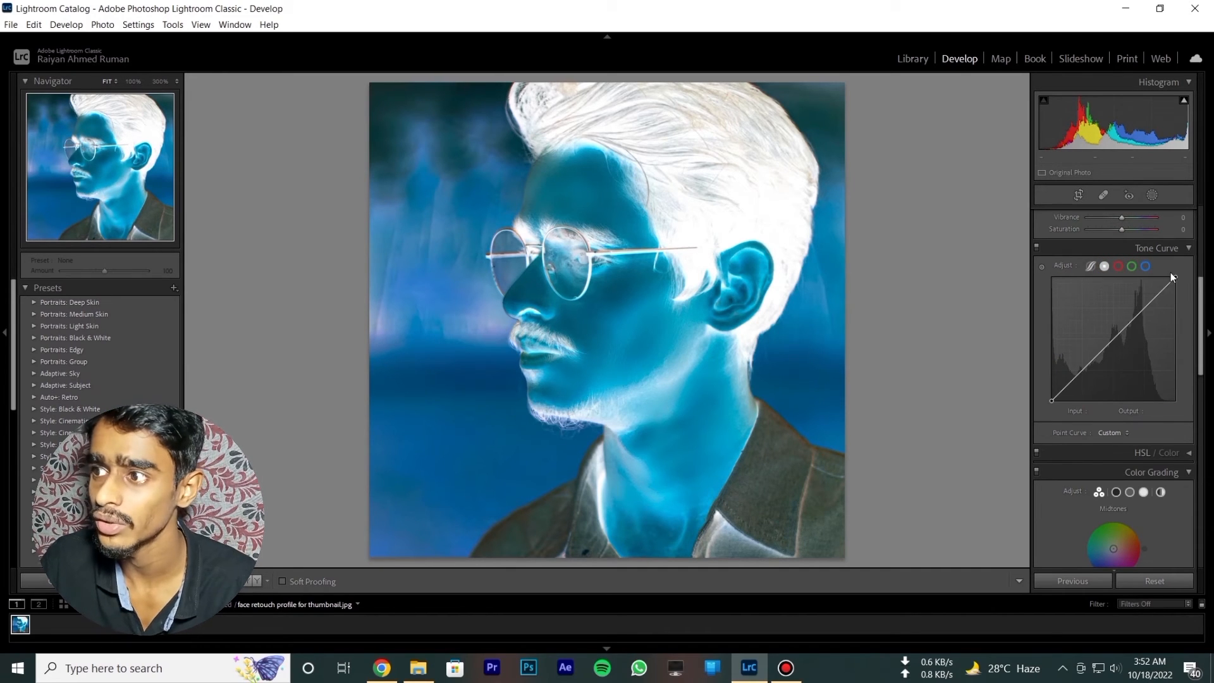
{"action": "left_click_drag", "start_coordinate": [1176, 280], "coordinate": [1197, 442]}
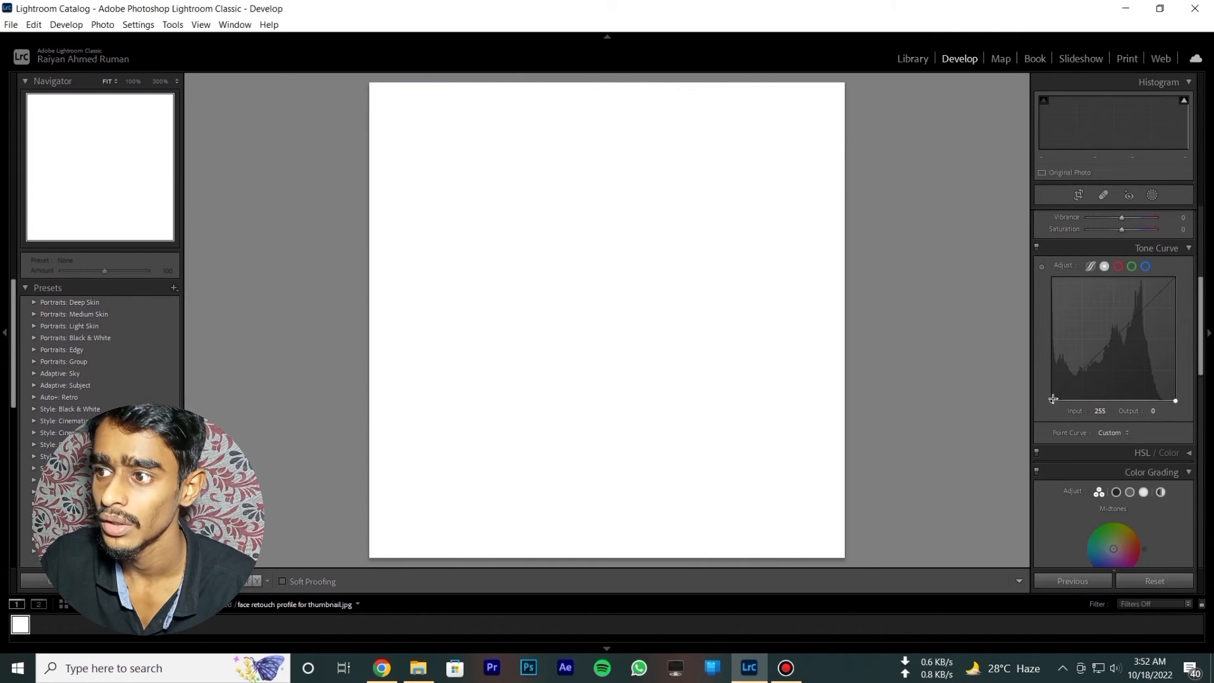
{"action": "left_click_drag", "start_coordinate": [1055, 399], "coordinate": [1053, 278]}
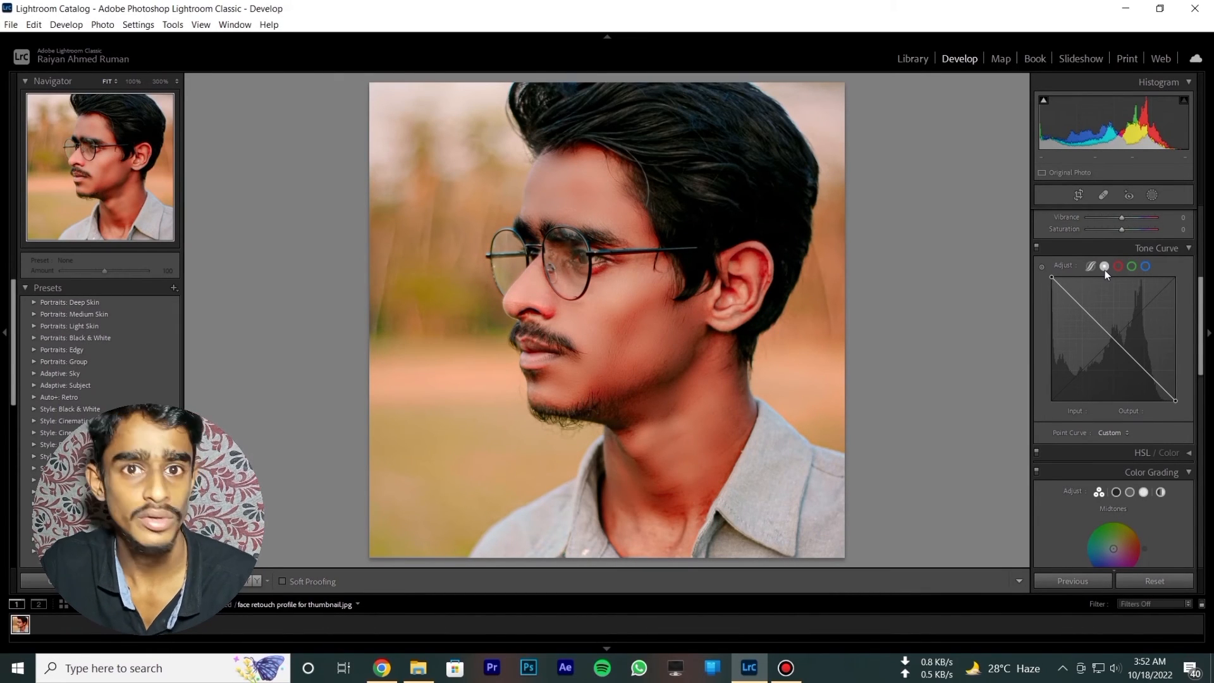
- Review the portrait's red and green channel curves against the composite RGB curve
{"action": "left_click", "coordinate": [1118, 267]}
{"action": "left_click", "coordinate": [1132, 267]}
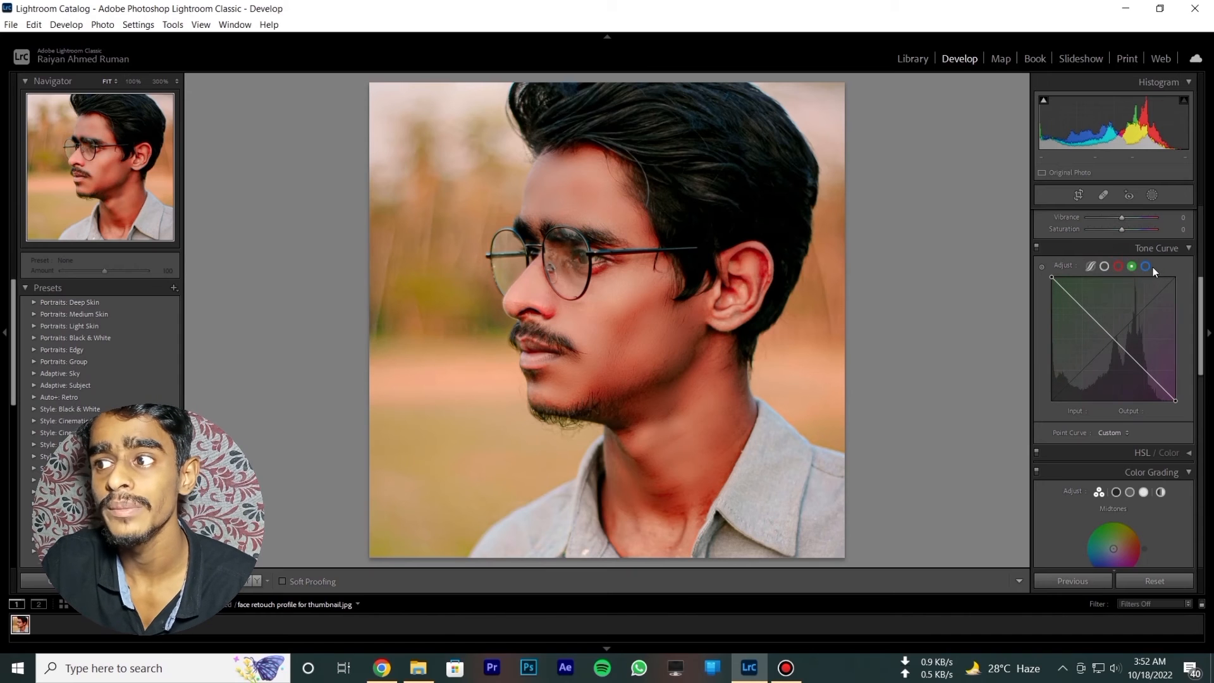
{"action": "left_click", "coordinate": [1105, 266]}
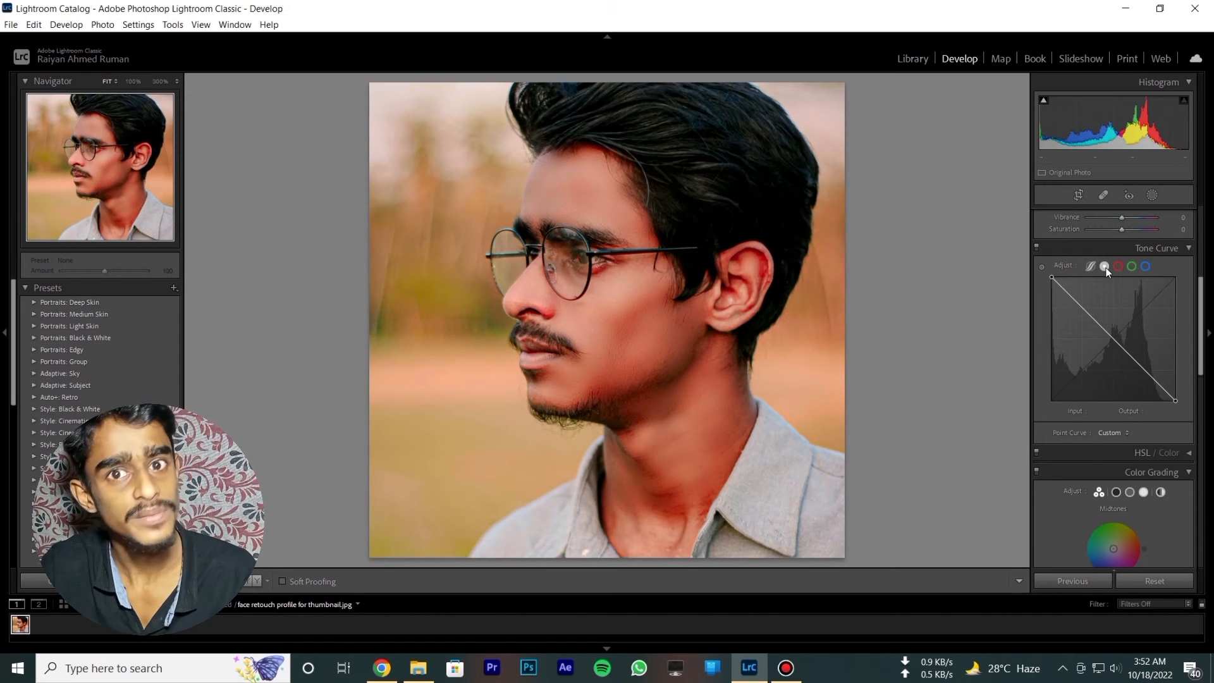